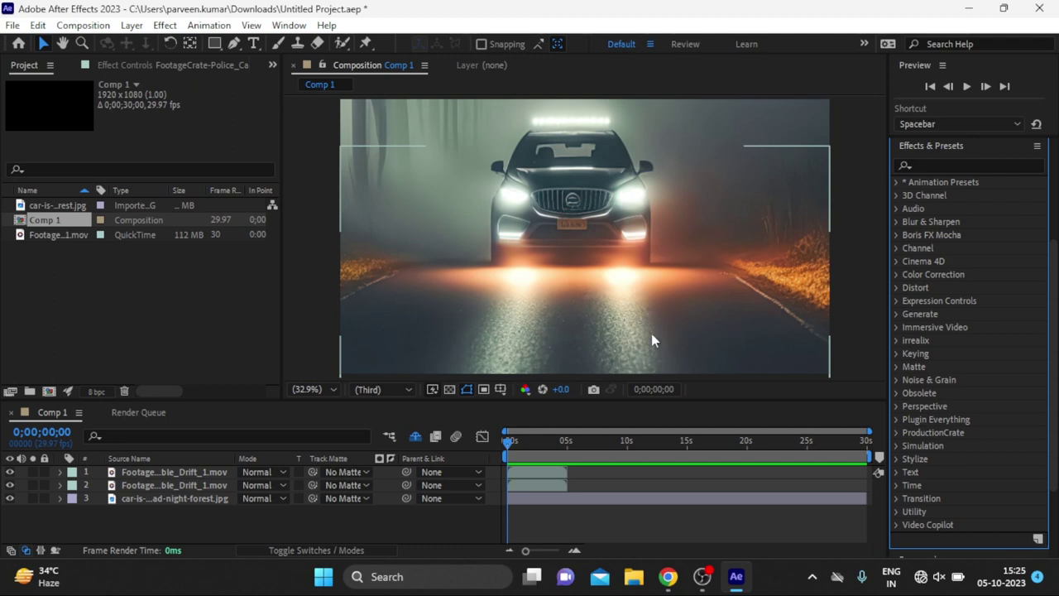
pyautogui.press('space')
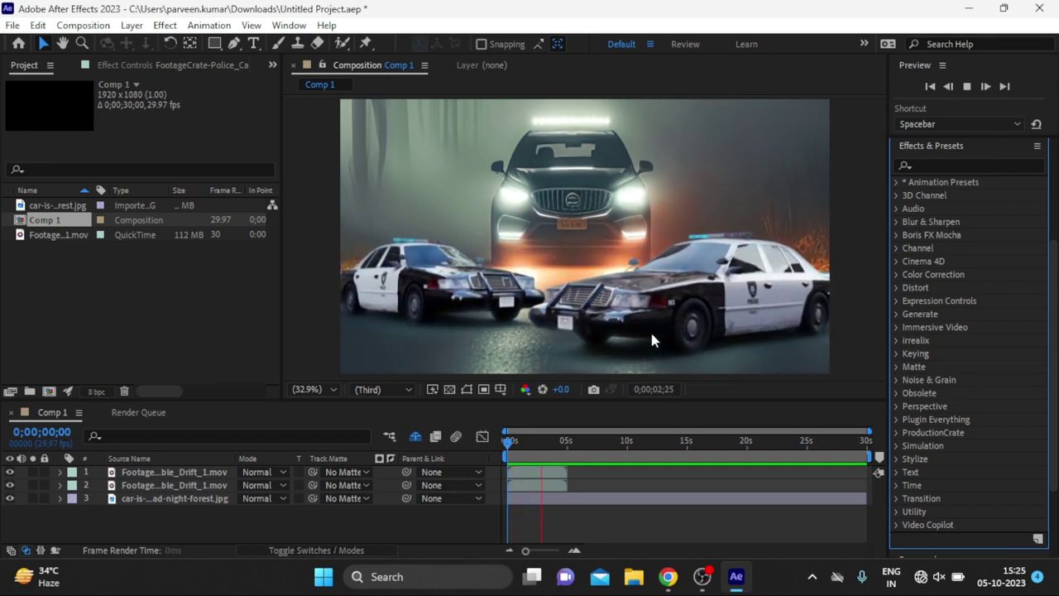
pyautogui.press('space')
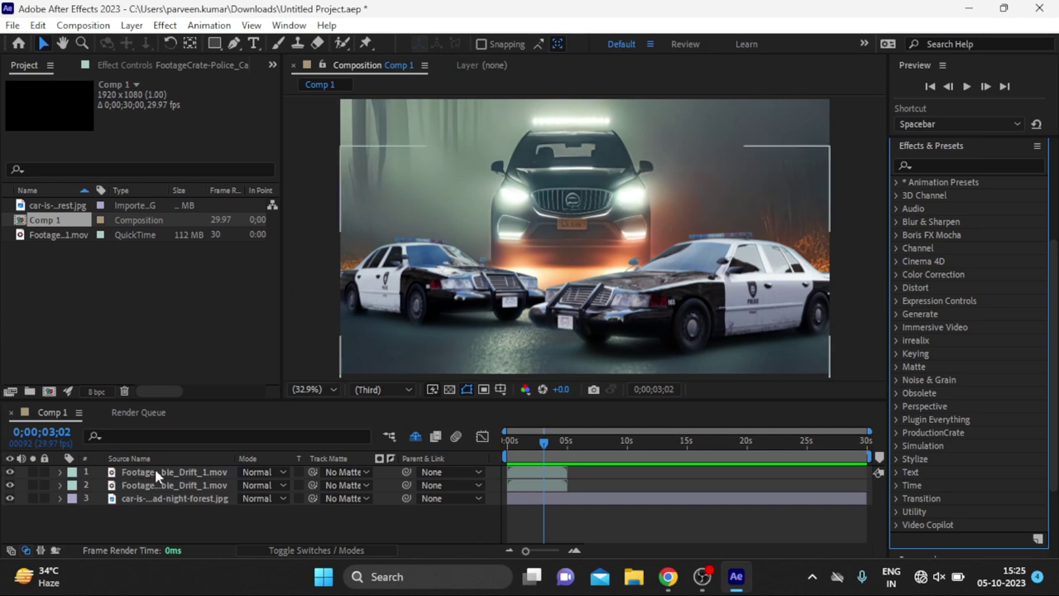
pyautogui.click(10, 472)
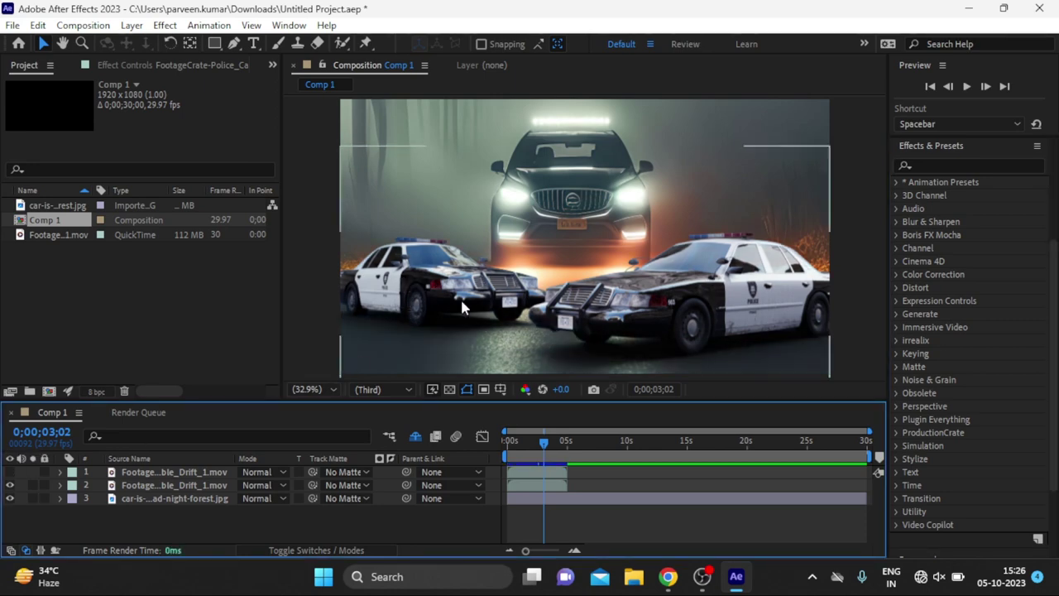
pyautogui.click(9, 486)
pyautogui.click(7, 487)
pyautogui.click(10, 498)
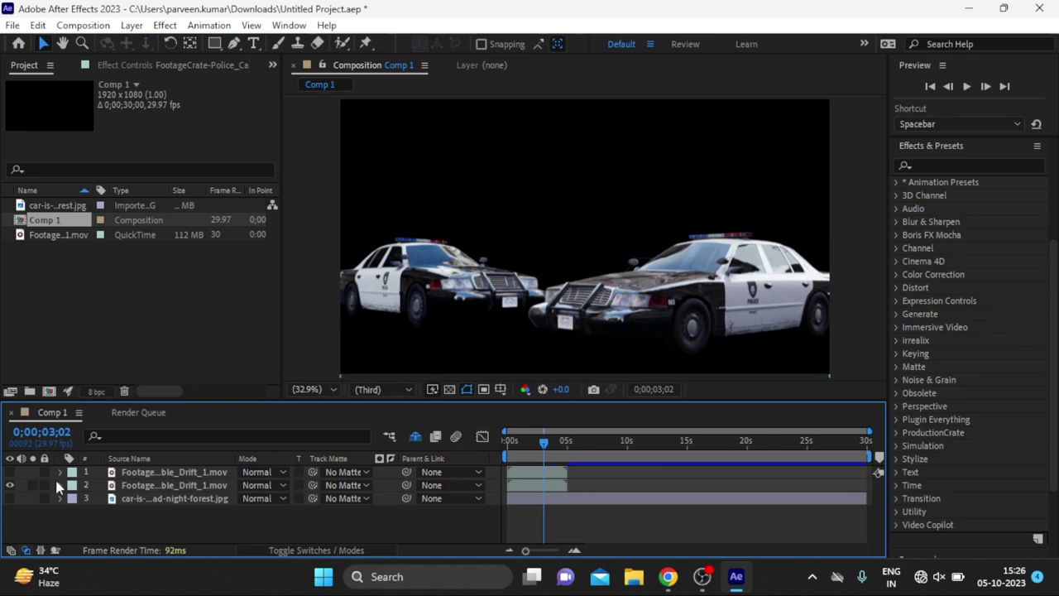
pyautogui.click(10, 498)
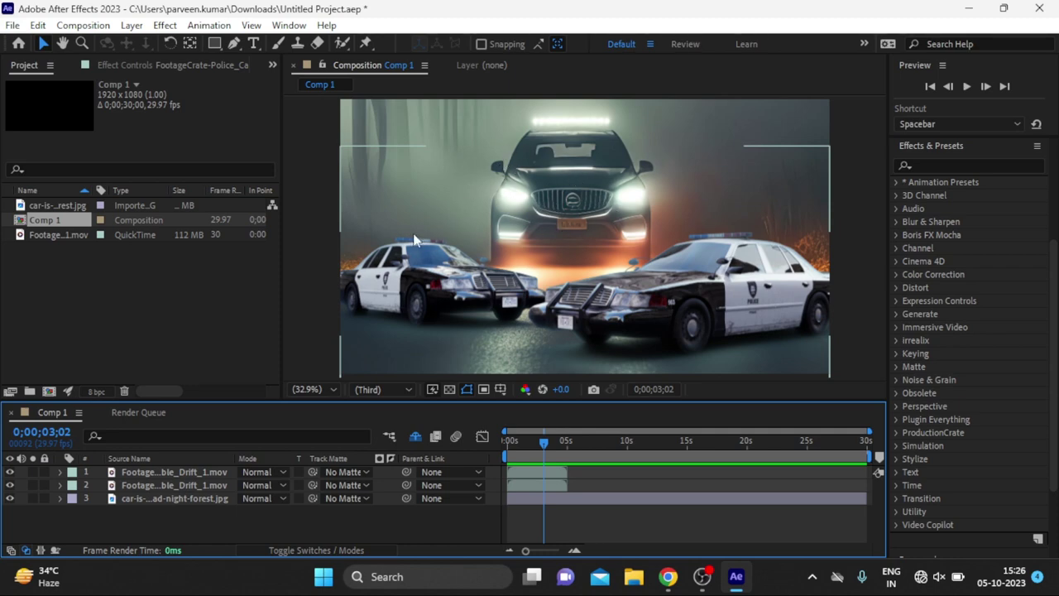
pyautogui.click(10, 471)
pyautogui.click(10, 472)
pyautogui.click(10, 471)
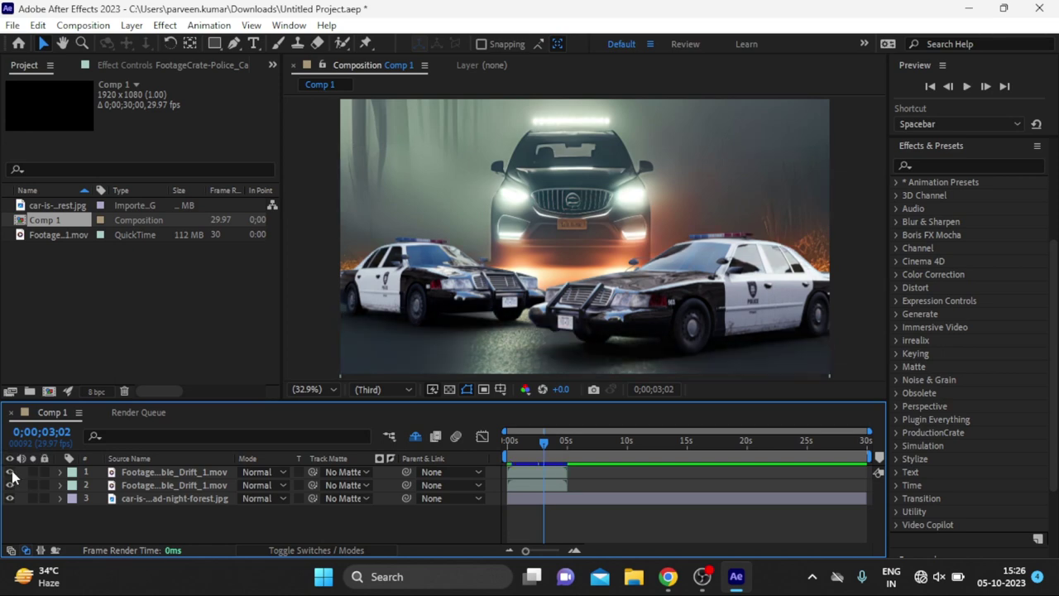
pyautogui.click(10, 472)
pyautogui.click(10, 472)
pyautogui.click(10, 472)
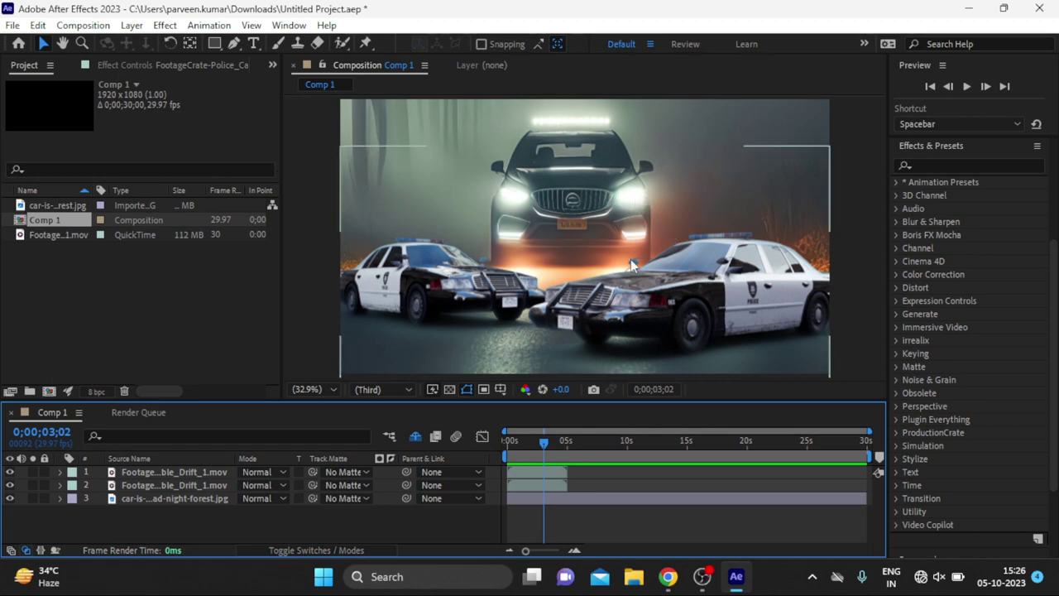
pyautogui.click(10, 472)
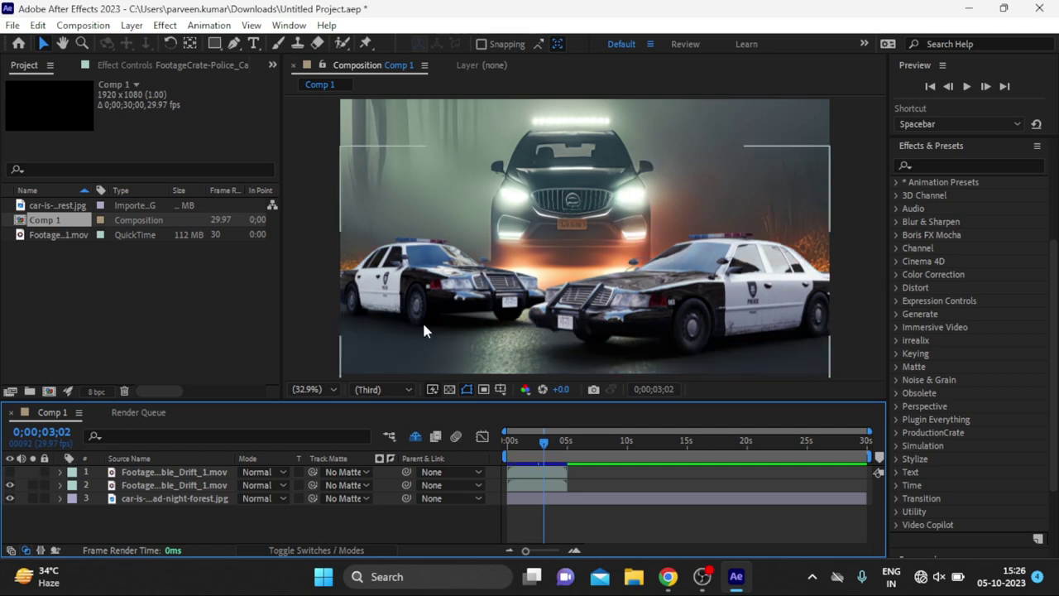
pyautogui.click(10, 472)
pyautogui.click(10, 472)
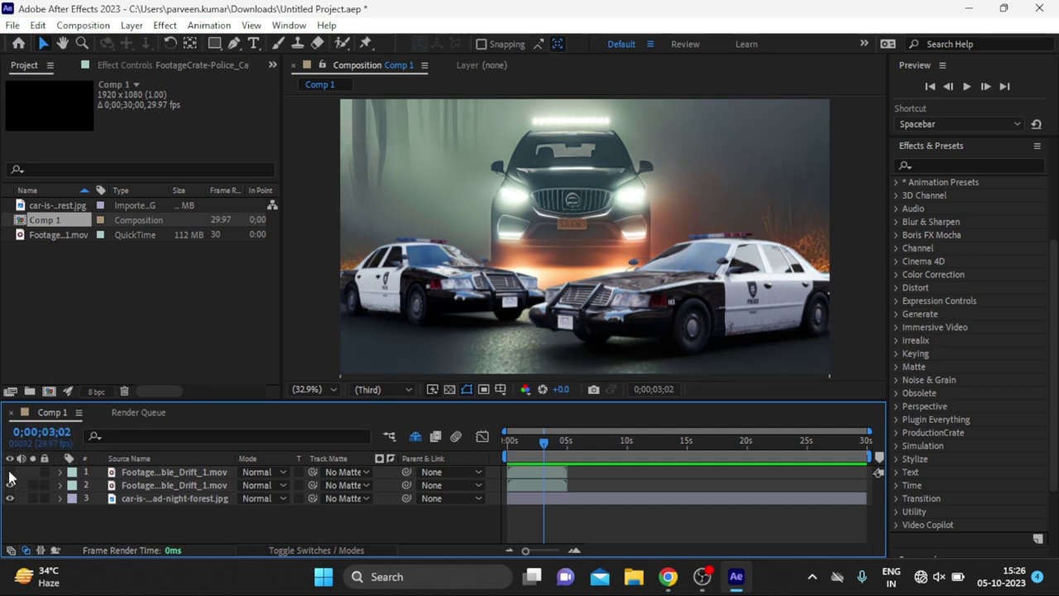
pyautogui.click(9, 471)
pyautogui.click(10, 471)
pyautogui.click(10, 472)
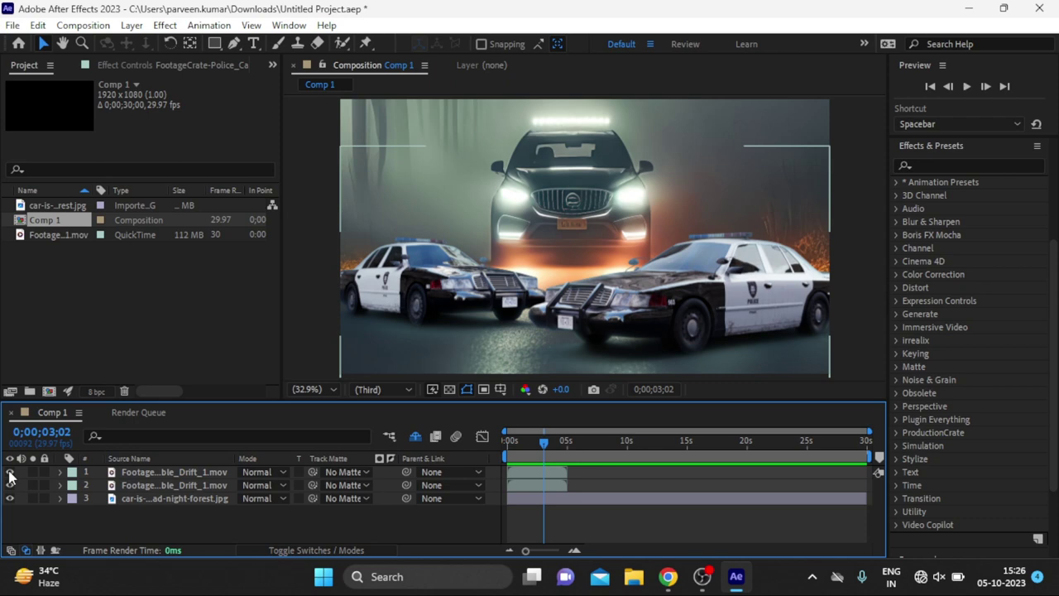
pyautogui.click(10, 473)
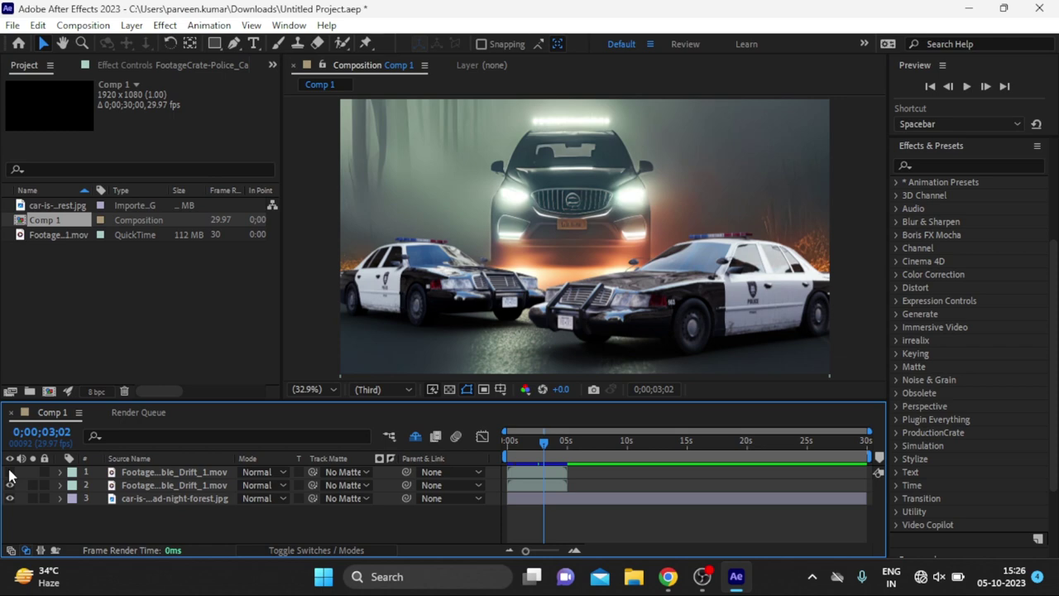
pyautogui.click(10, 472)
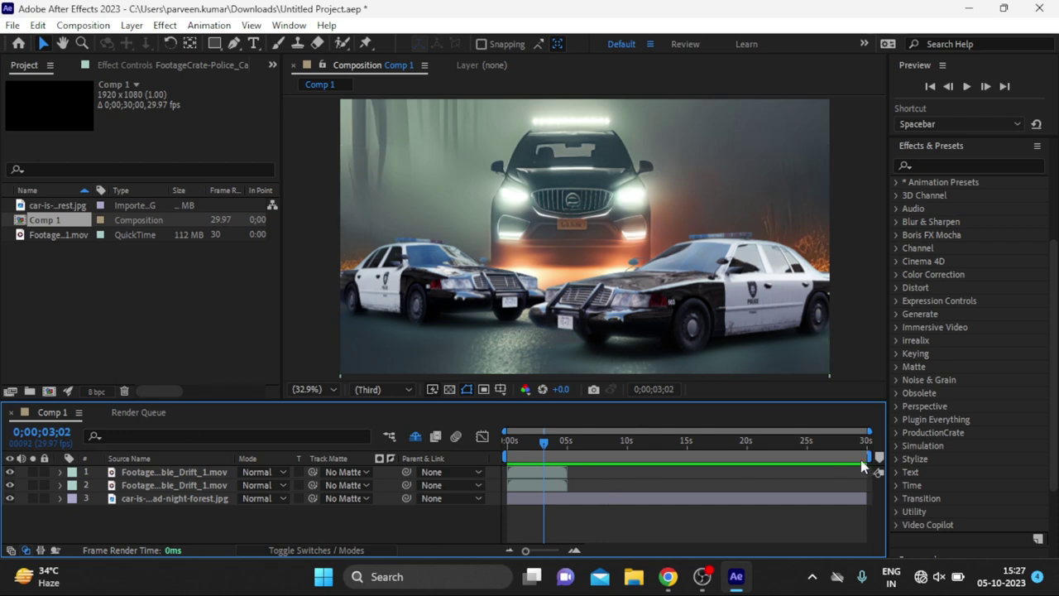
# Step: Expand the ProductionCrate effects and close the current project without saving
pyautogui.click(896, 432)
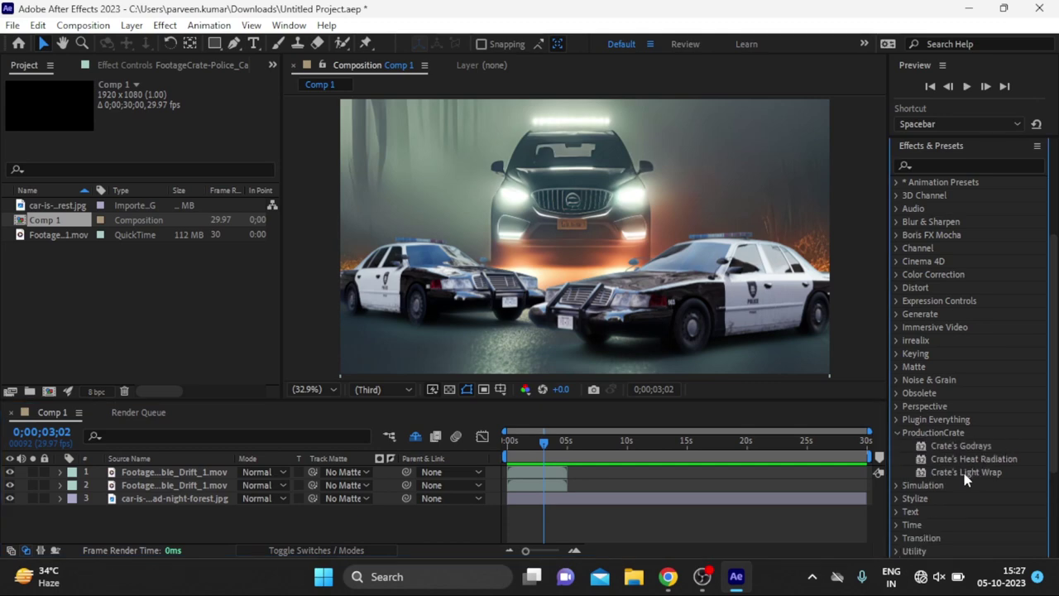
pyautogui.click(13, 25)
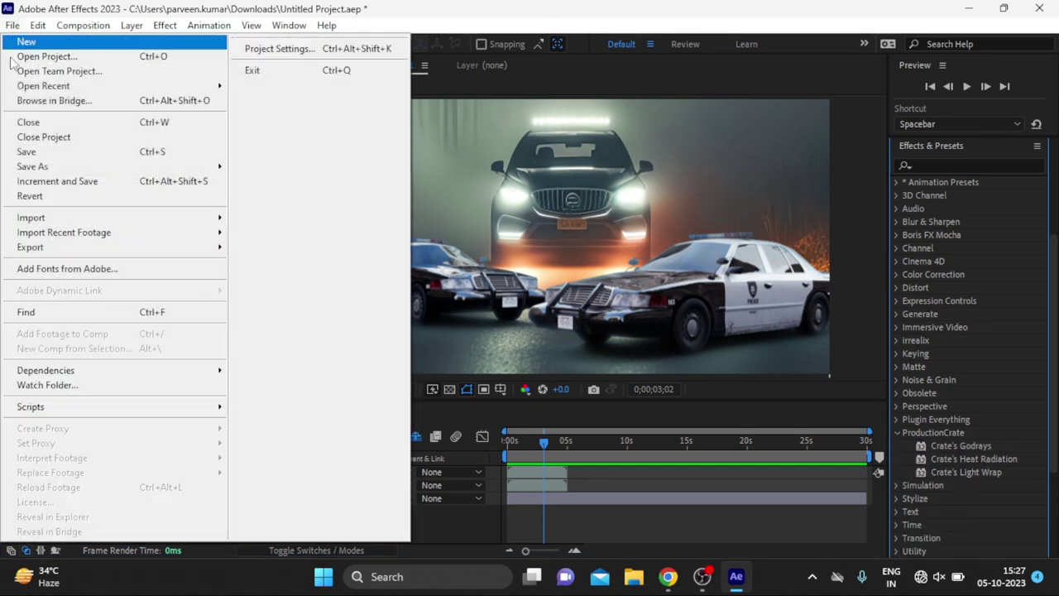
pyautogui.click(49, 136)
pyautogui.click(559, 308)
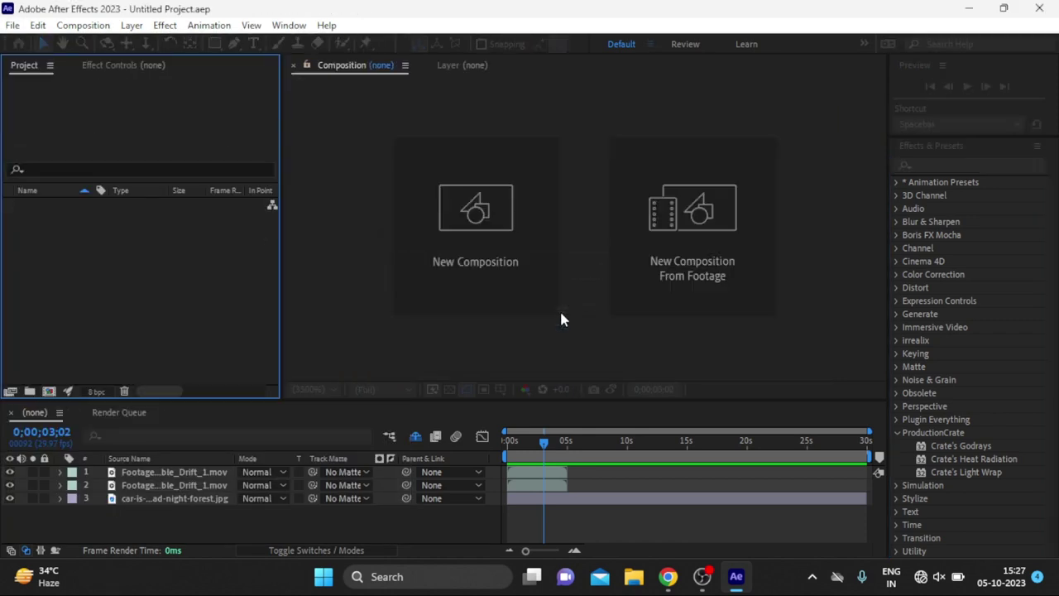
# Step: Create a 1920x1080 Comp 1 and add the night-forest road JPG and police-car drift MOV as layers
pyautogui.click(492, 222)
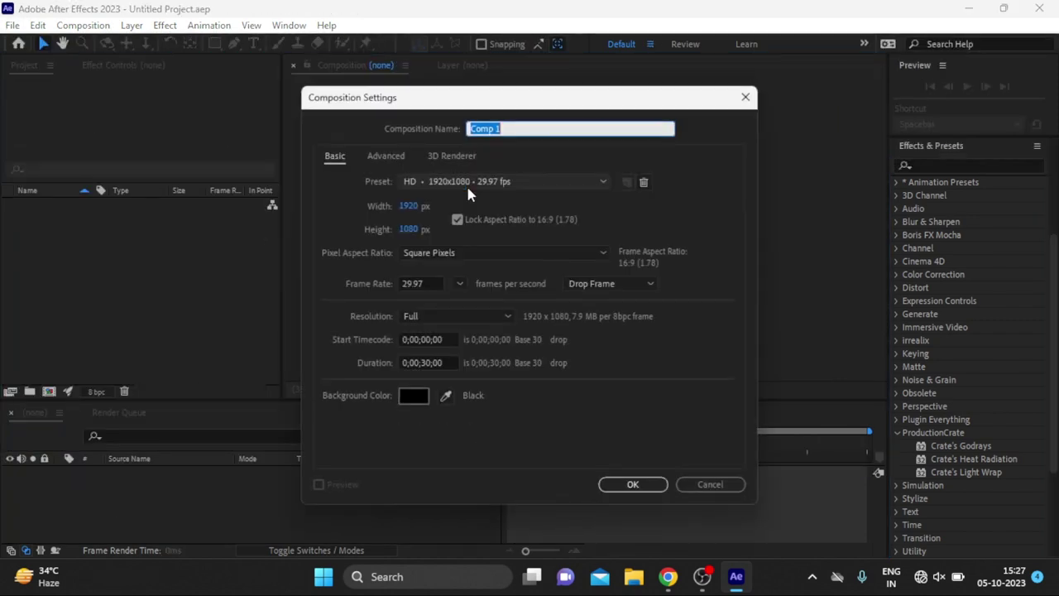
pyautogui.click(631, 485)
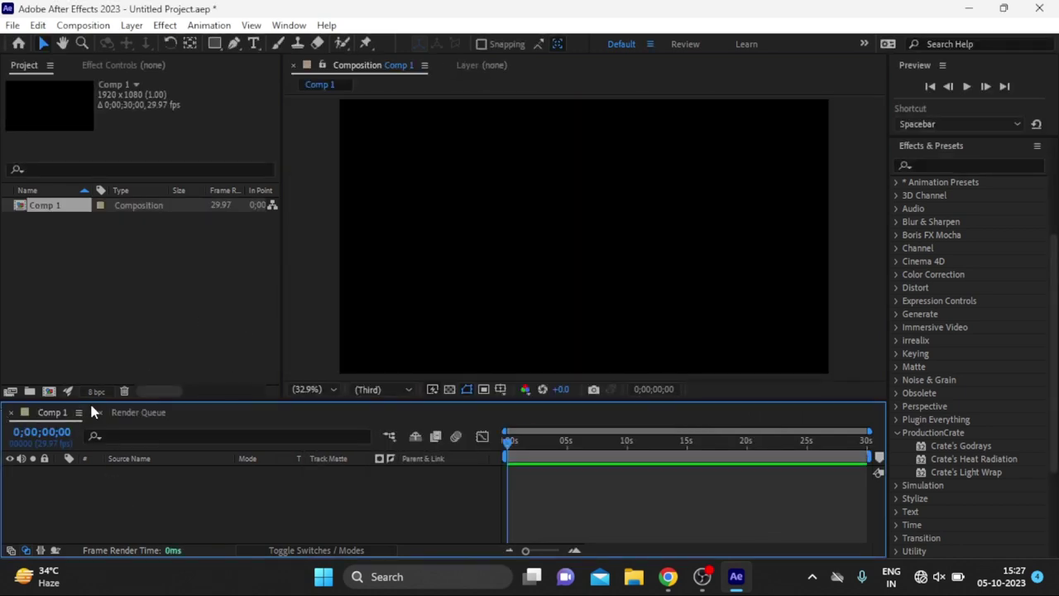
pyautogui.doubleClick(166, 291)
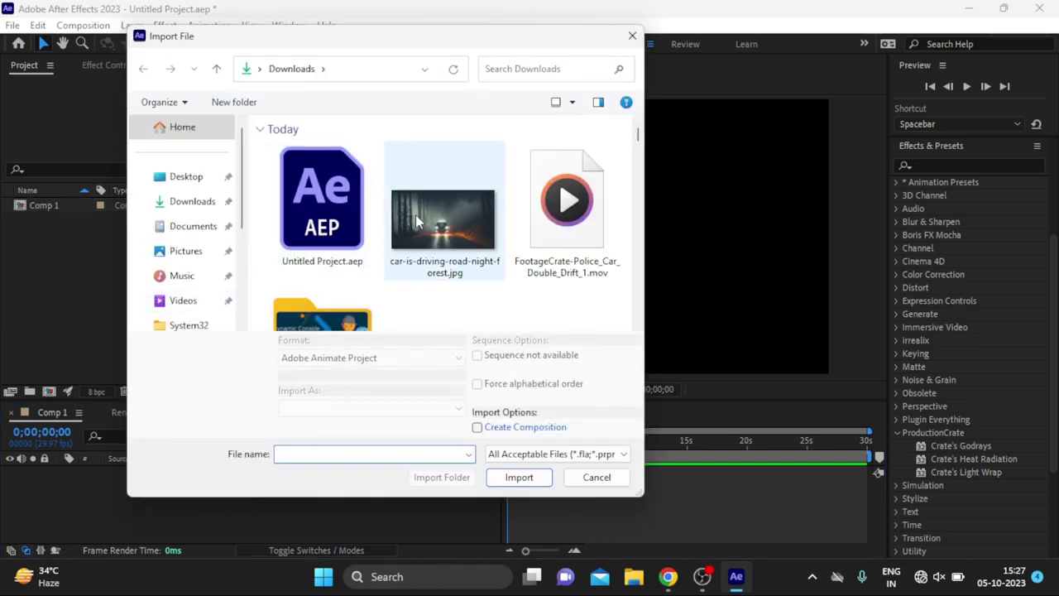
pyautogui.click(462, 224)
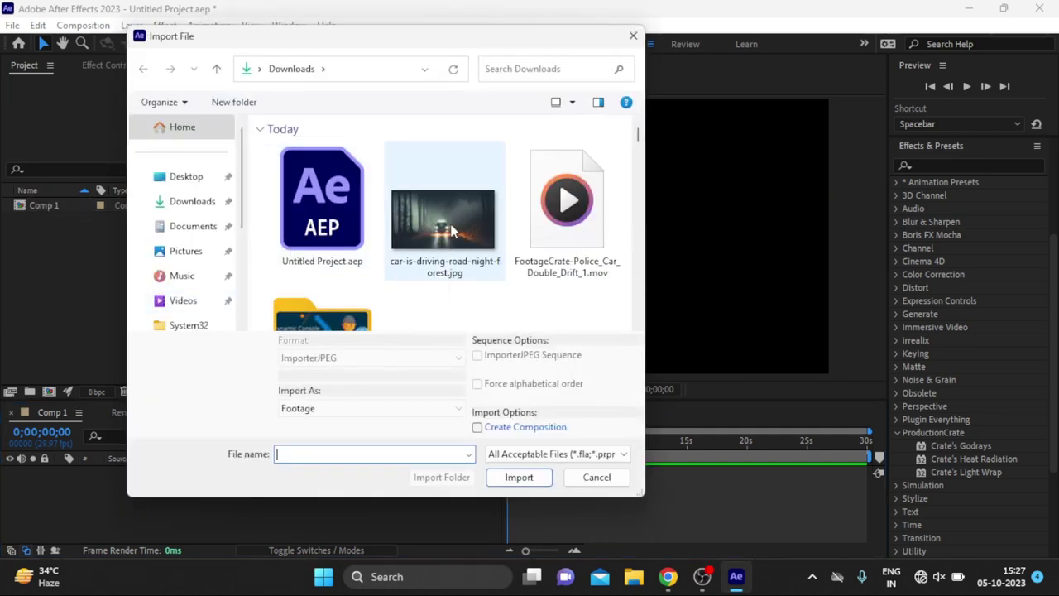
pyautogui.keyDown('ctrl'); pyautogui.click(559, 206); pyautogui.keyUp('ctrl')
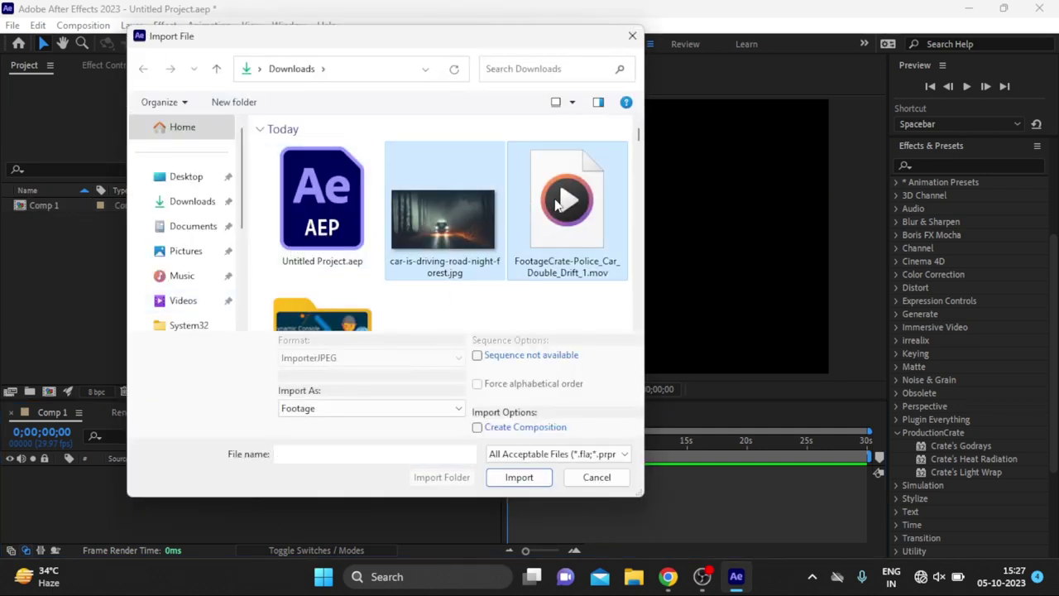
pyautogui.click(520, 477)
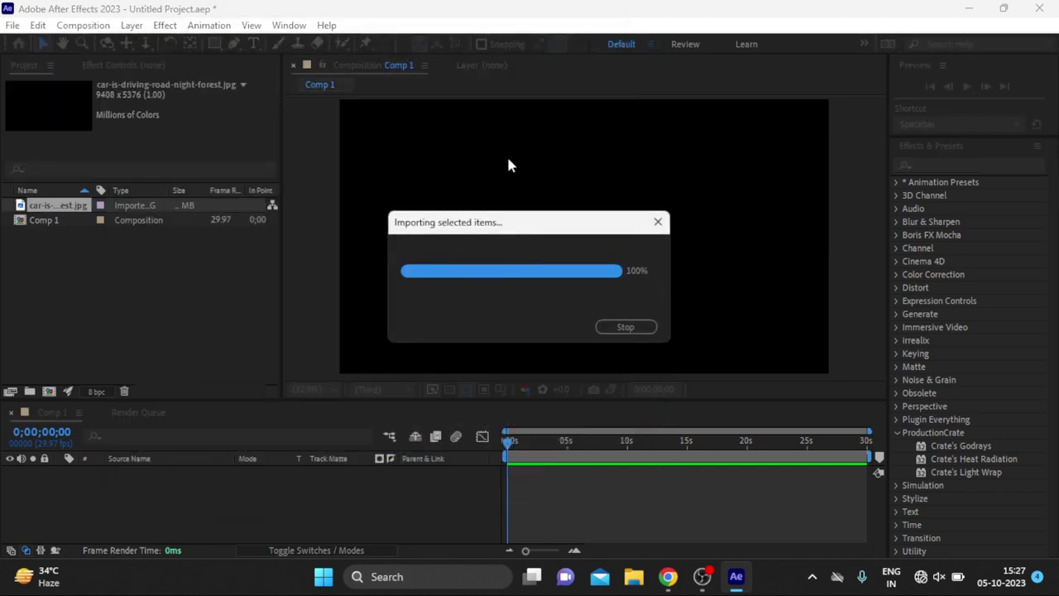
pyautogui.moveTo(134, 235); pyautogui.dragTo(180, 519)
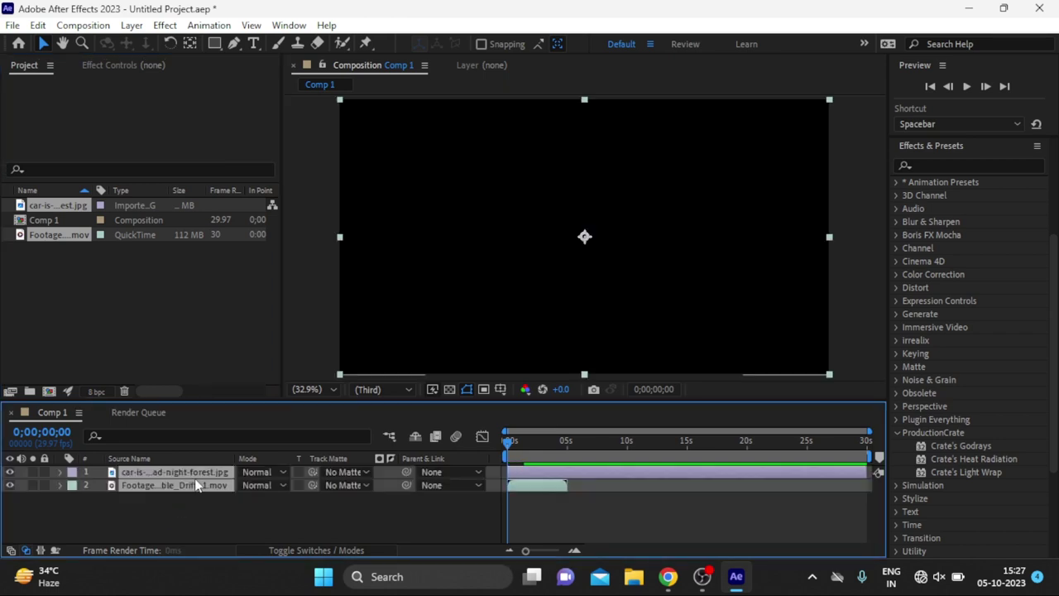
# Step: Scale the night-forest road image layer to 50%
pyautogui.click(198, 520)
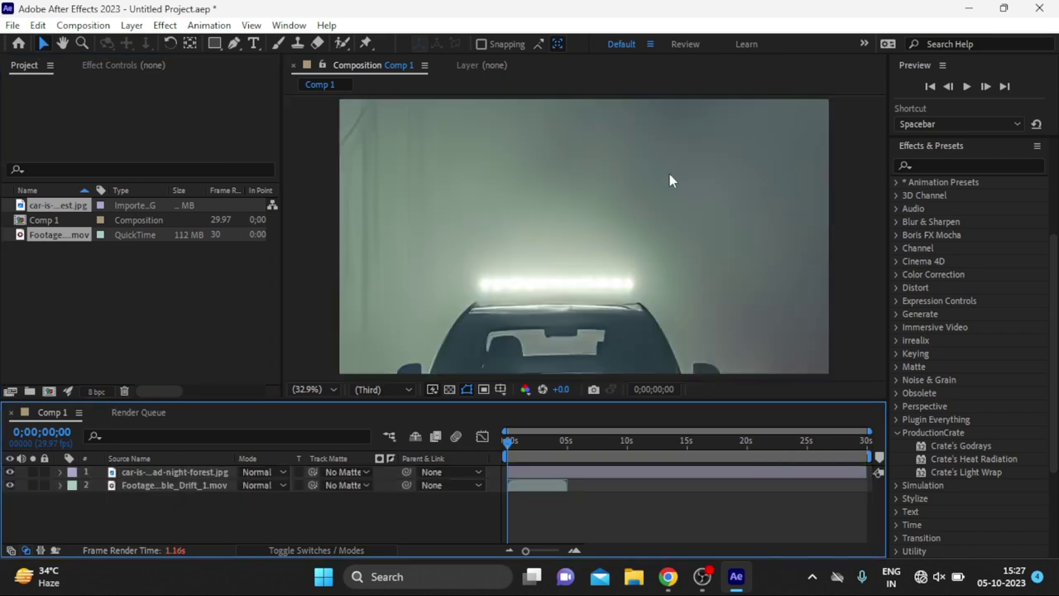
pyautogui.click(163, 474)
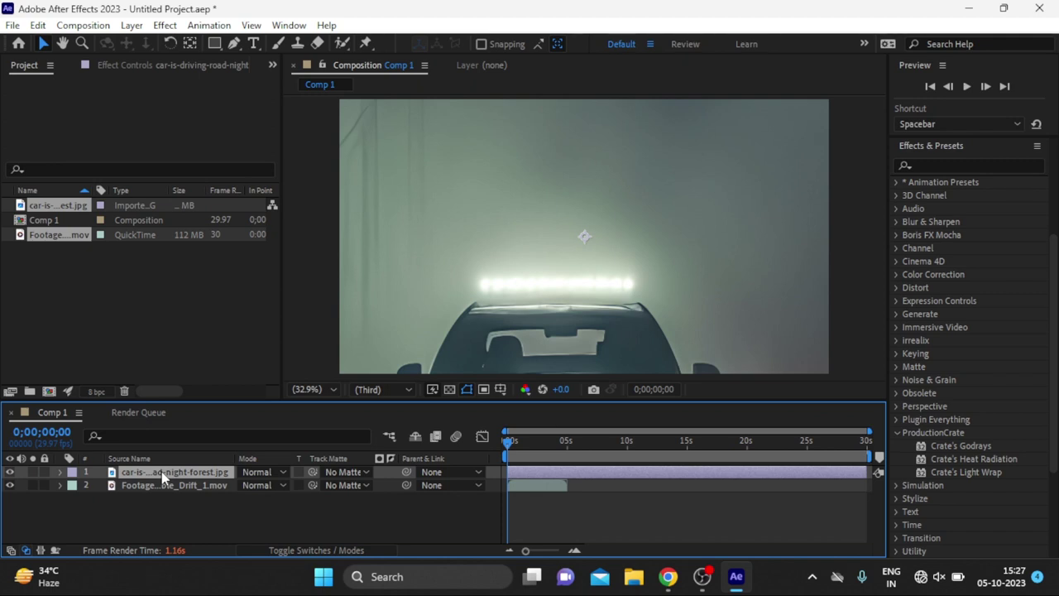
pyautogui.press('s')
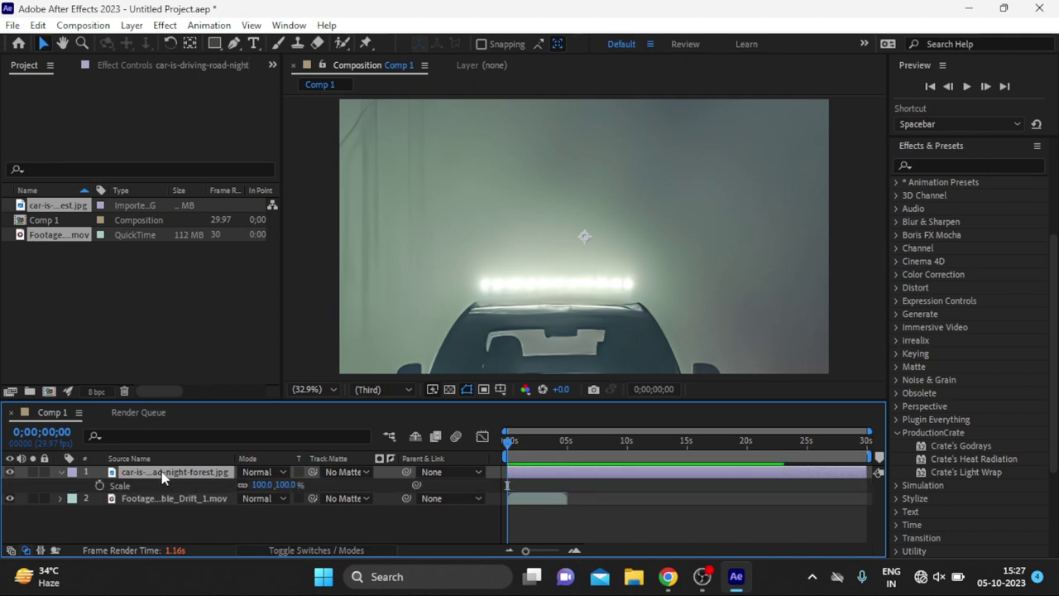
pyautogui.click(261, 485)
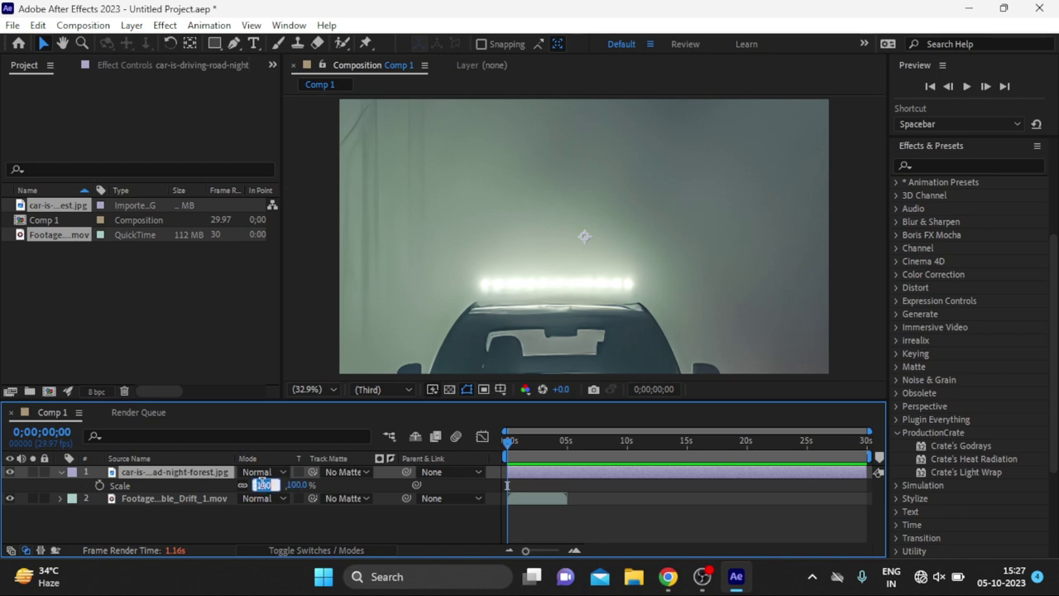
pyautogui.write('50')
pyautogui.press('Return')
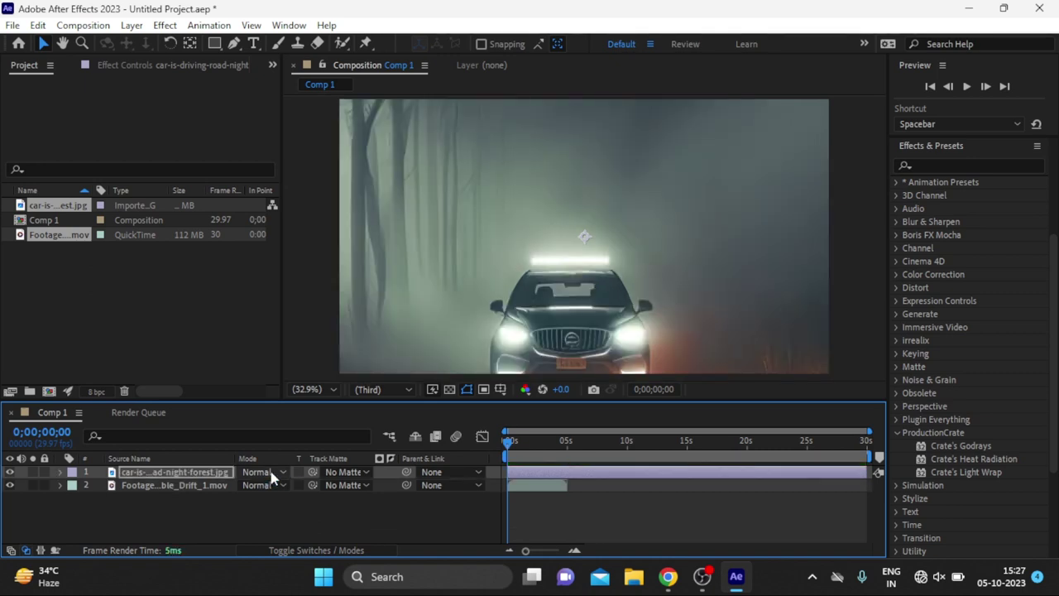
pyautogui.press('s')
# Step: Raise the road image to Position 960.0, -2.0 and move the police-car footage layer above it
pyautogui.press('p')
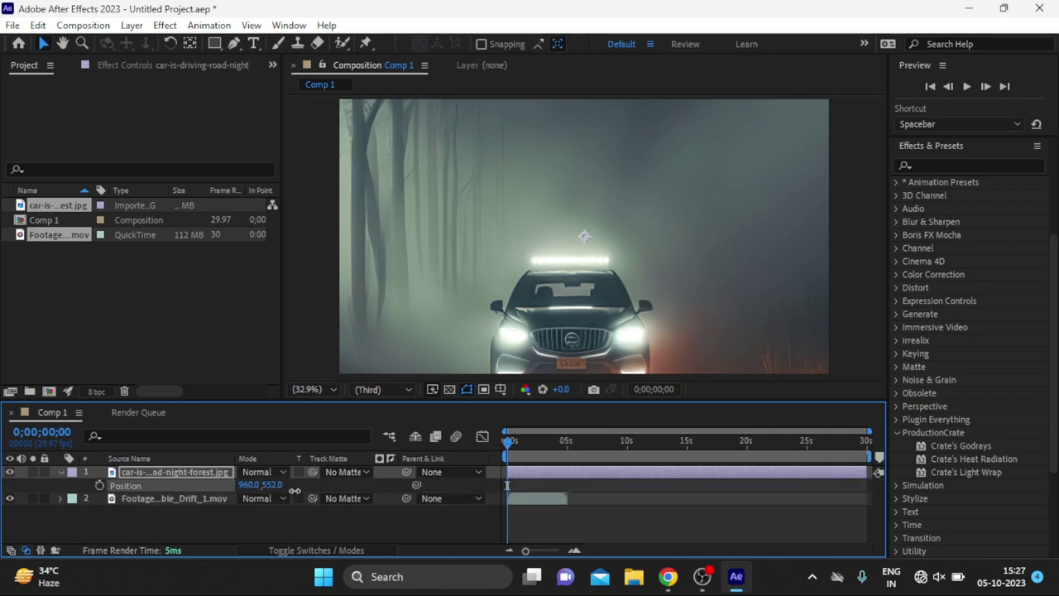
pyautogui.moveTo(273, 485); pyautogui.dragTo(5, 492)
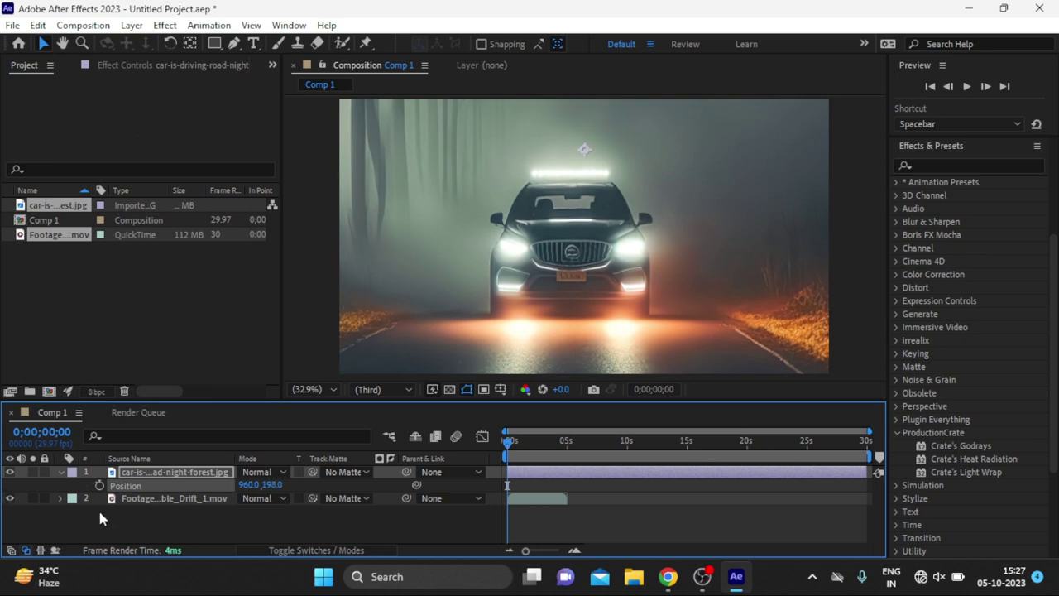
pyautogui.moveTo(273, 485); pyautogui.dragTo(110, 498)
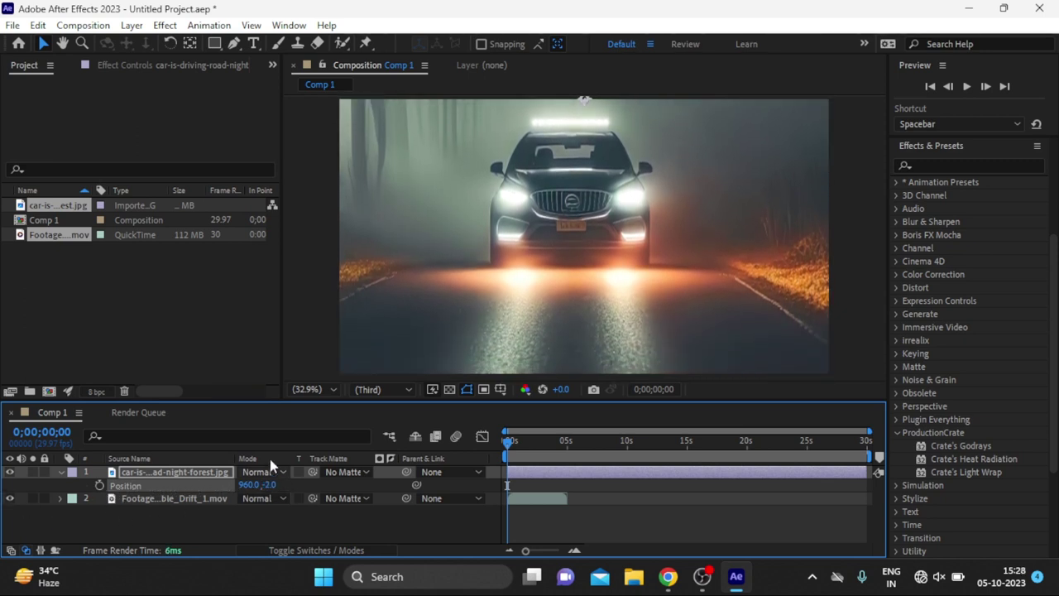
pyautogui.click(60, 471)
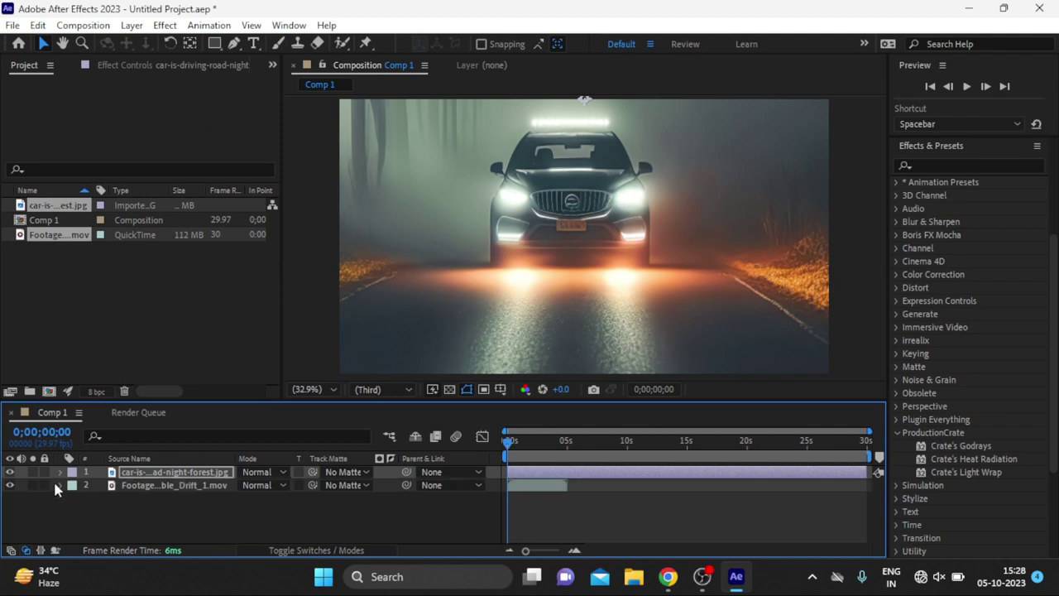
pyautogui.click(136, 486)
pyautogui.moveTo(135, 489); pyautogui.dragTo(141, 472)
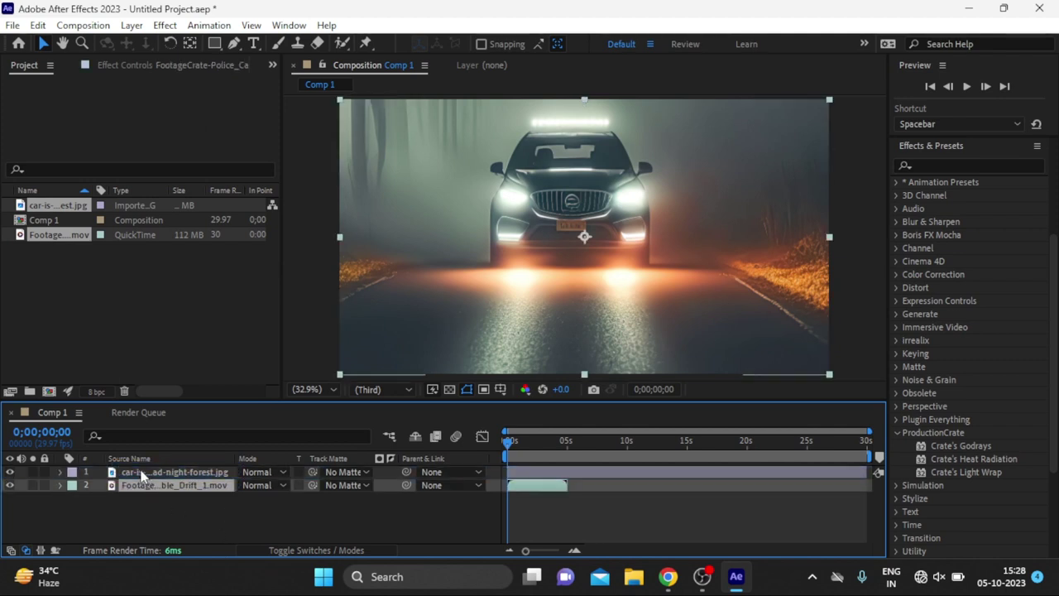
# Step: Preview the composition up to 0;00;01;00, then check the road image's position and select the footage layer
pyautogui.press('space')
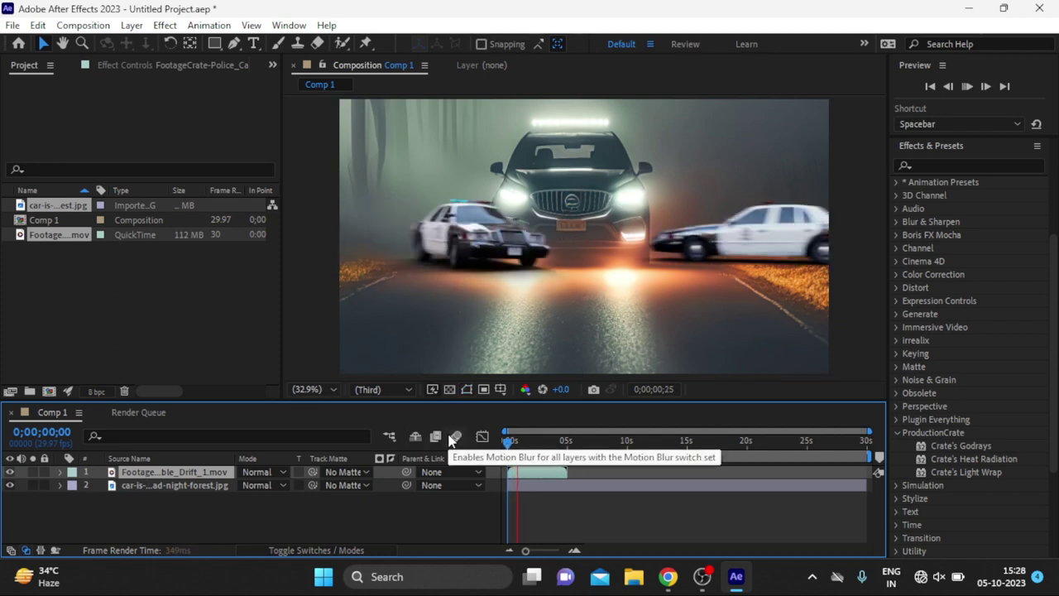
pyautogui.press('space')
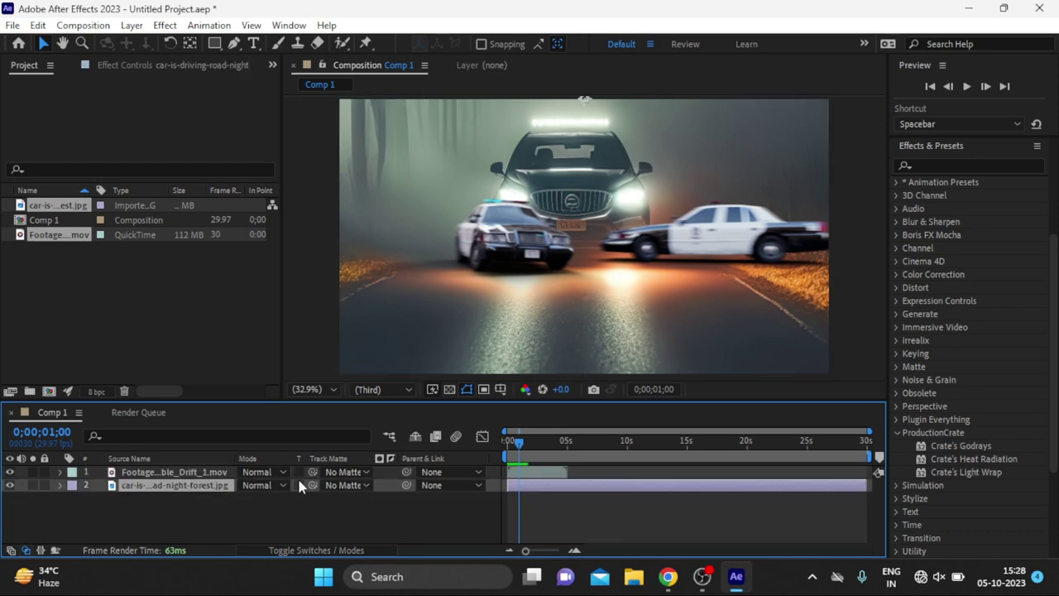
pyautogui.press('p')
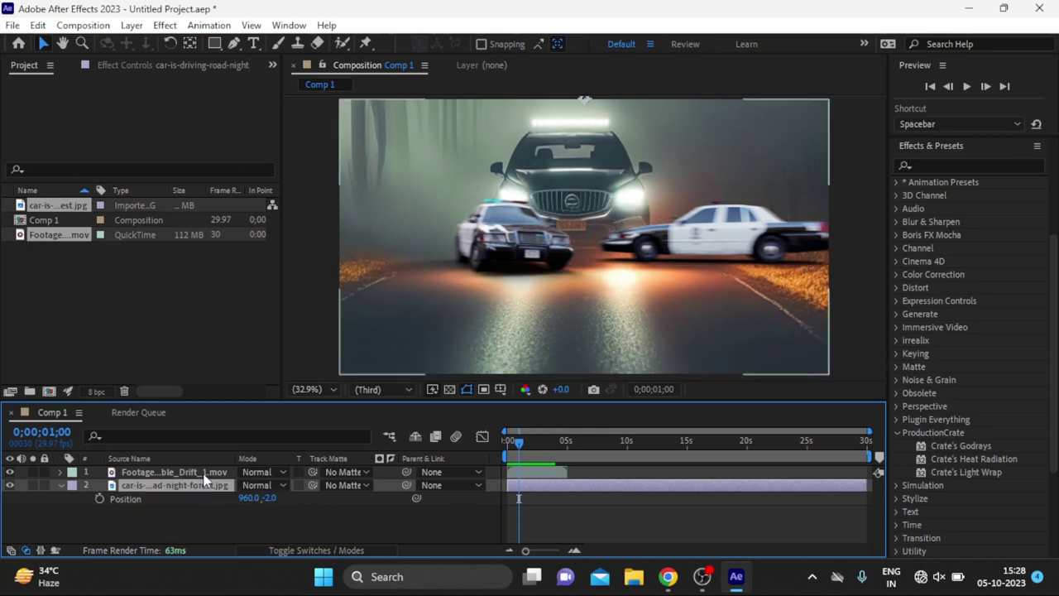
pyautogui.click(204, 474)
# Step: Lower the police-car footage to Position 960.0, 753.0 and move the playhead to 0;00;04;02
pyautogui.press('p')
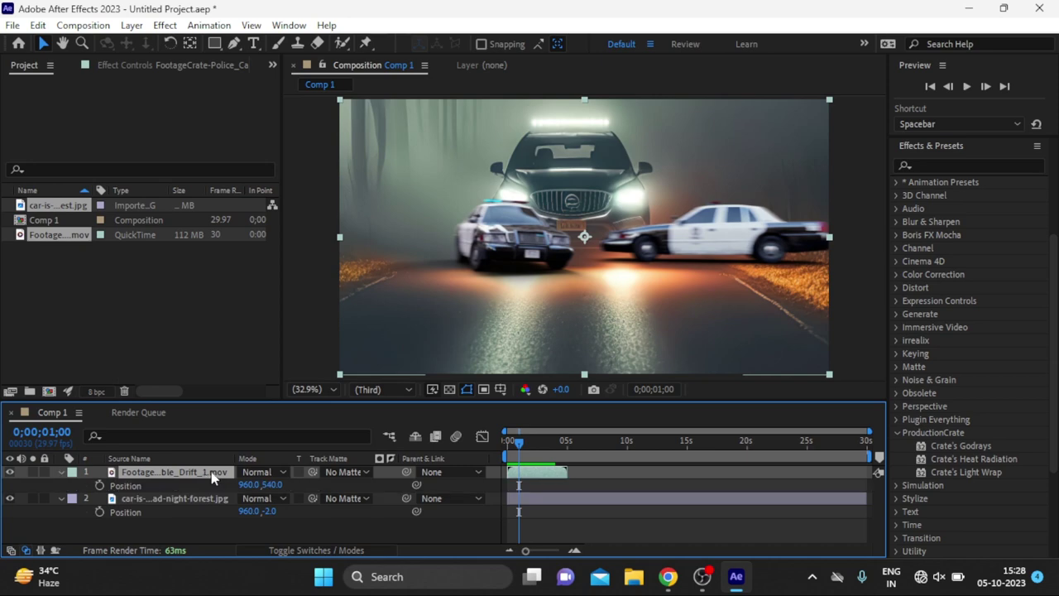
pyautogui.moveTo(267, 485); pyautogui.dragTo(447, 480)
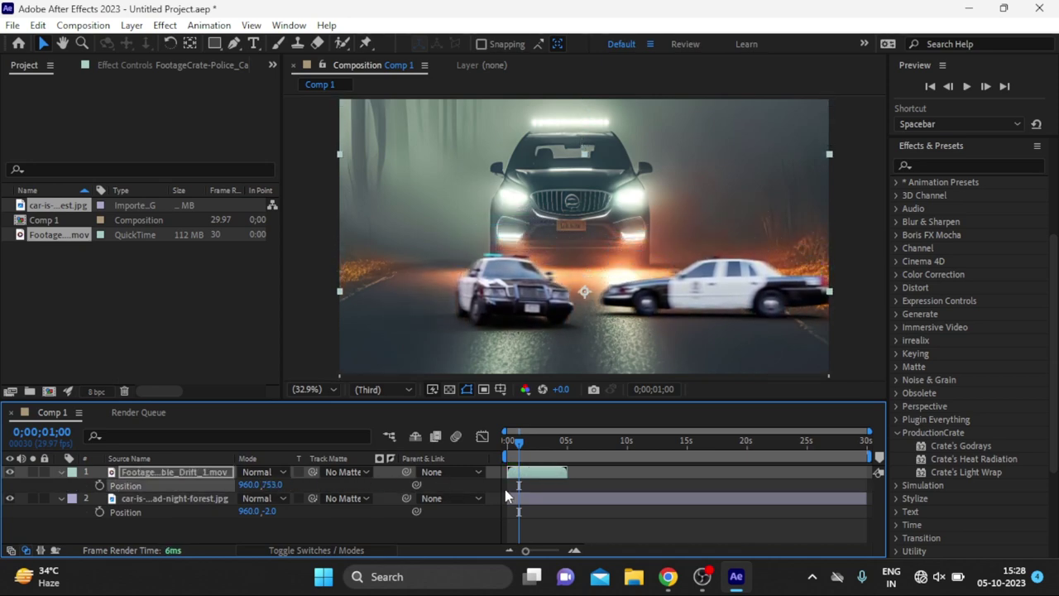
pyautogui.moveTo(522, 446); pyautogui.dragTo(557, 448)
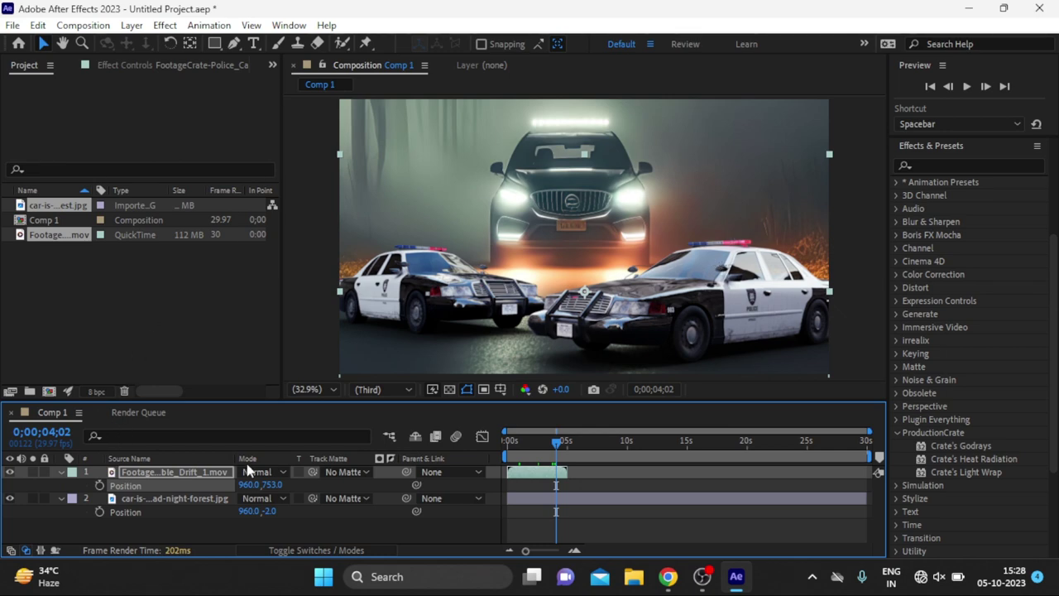
pyautogui.press('p')
pyautogui.click(176, 489)
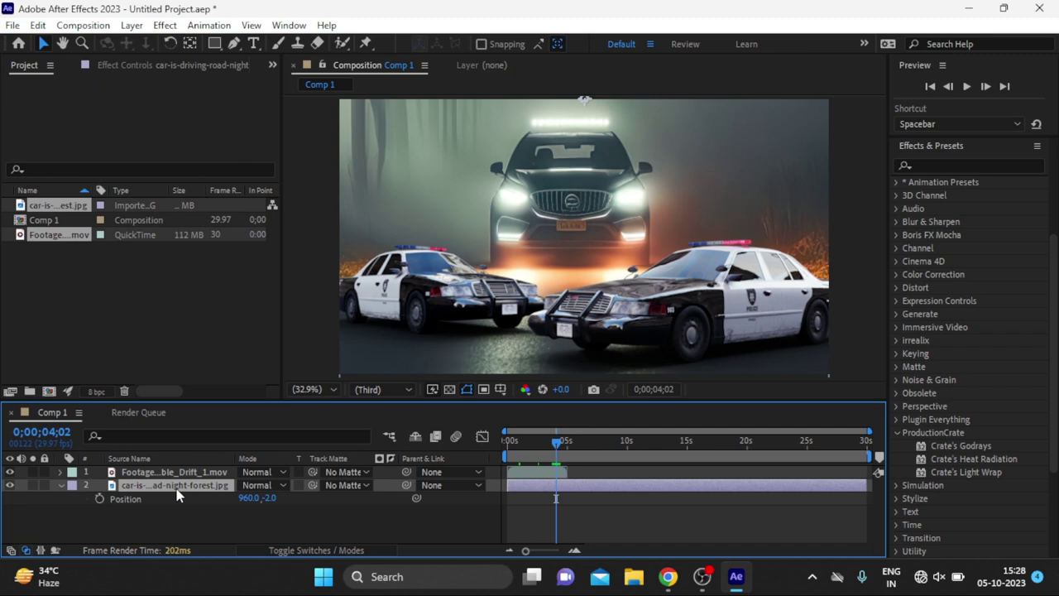
pyautogui.click(211, 474)
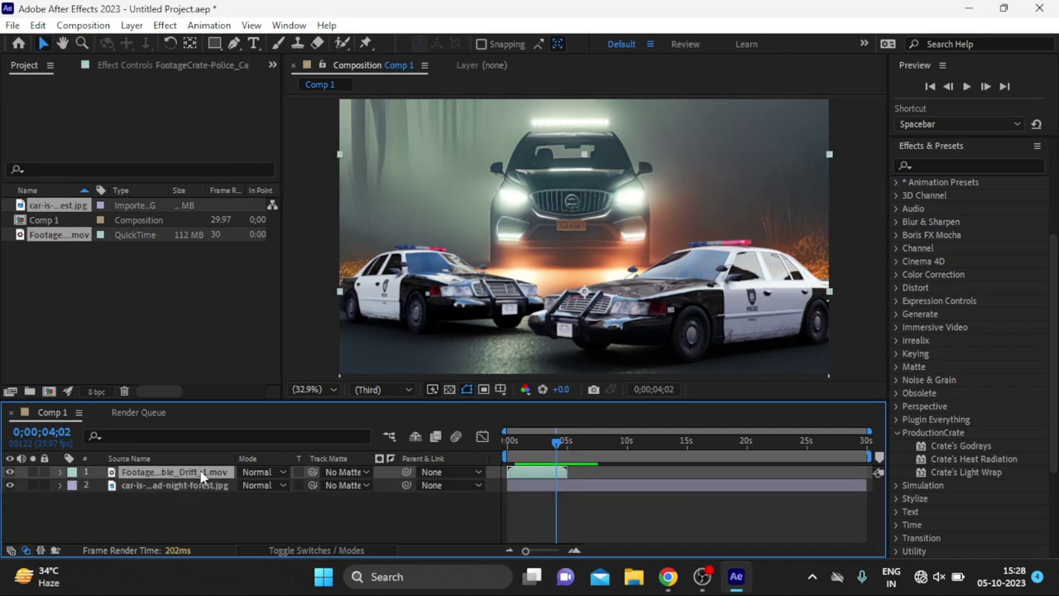
# Step: Duplicate the police-car layer, hide the forest image, and apply Crate's Light Wrap using the forest image as background
pyautogui.hotkey('ctrl', 'd')
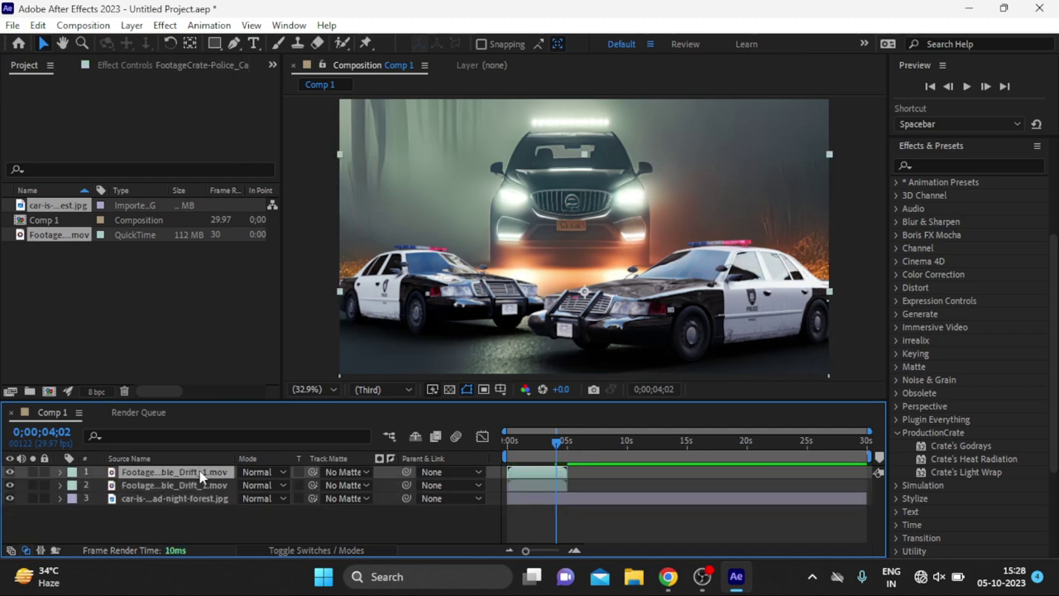
pyautogui.click(10, 499)
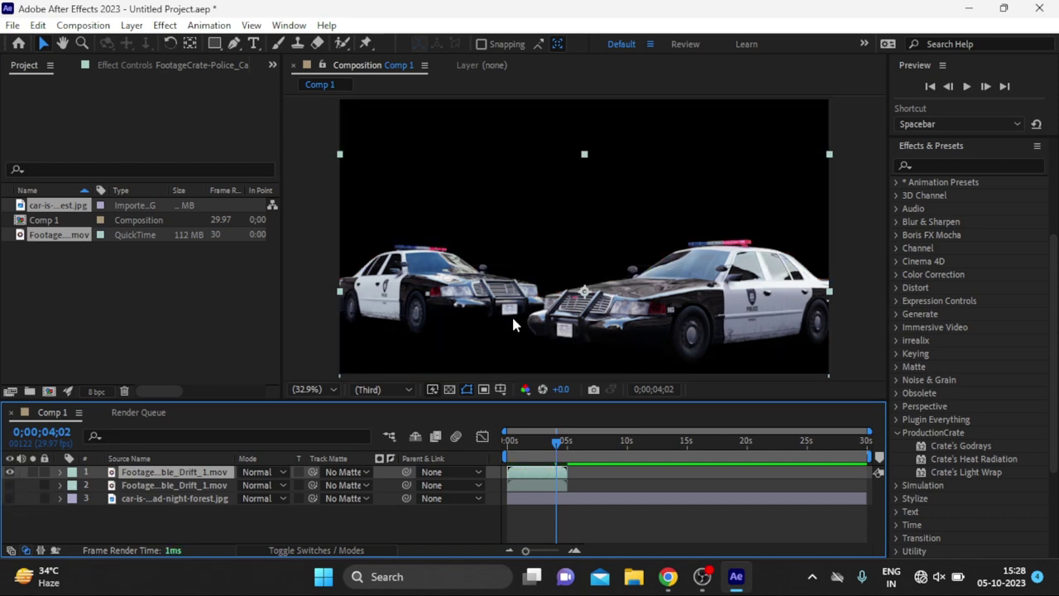
pyautogui.click(960, 474)
pyautogui.moveTo(960, 476); pyautogui.dragTo(210, 471)
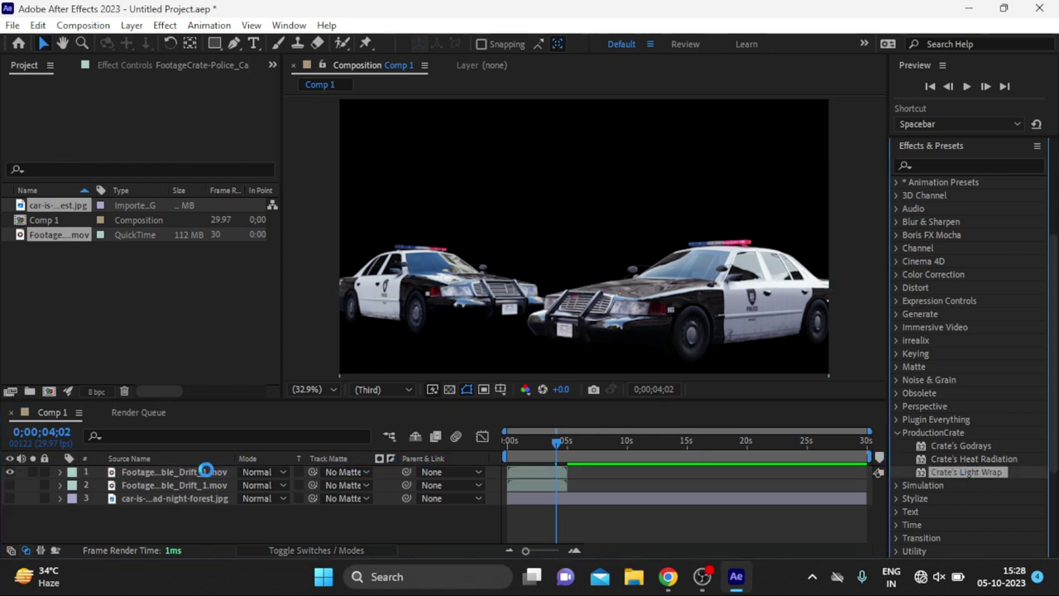
pyautogui.click(655, 323)
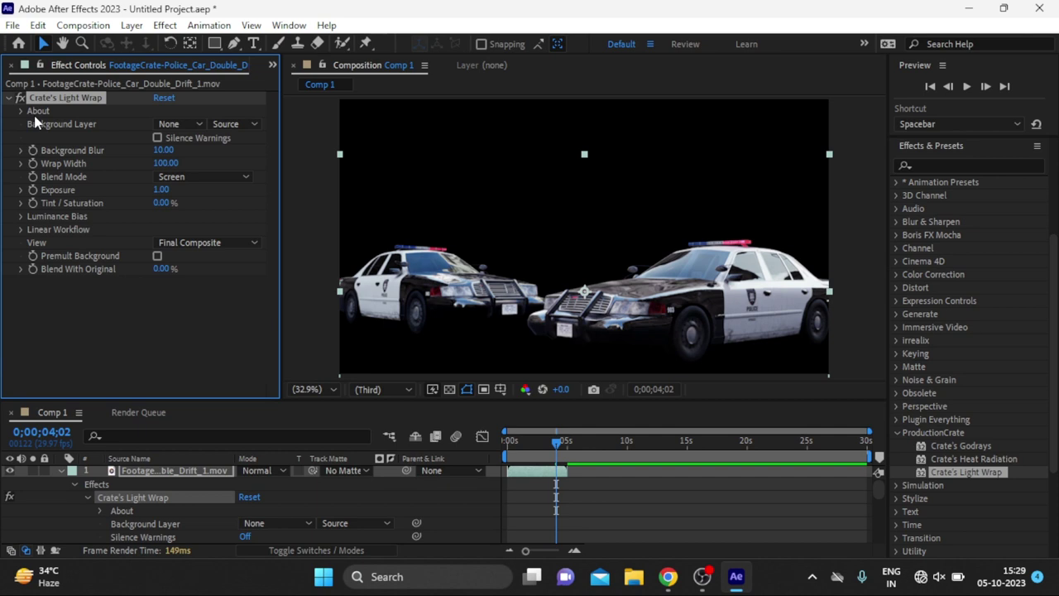
pyautogui.click(169, 125)
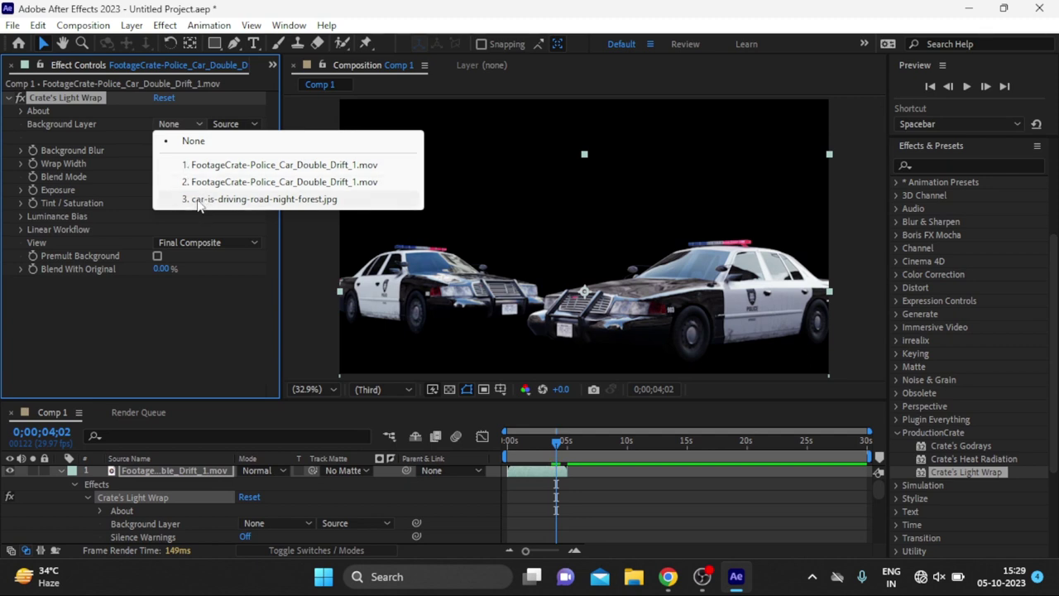
pyautogui.click(198, 201)
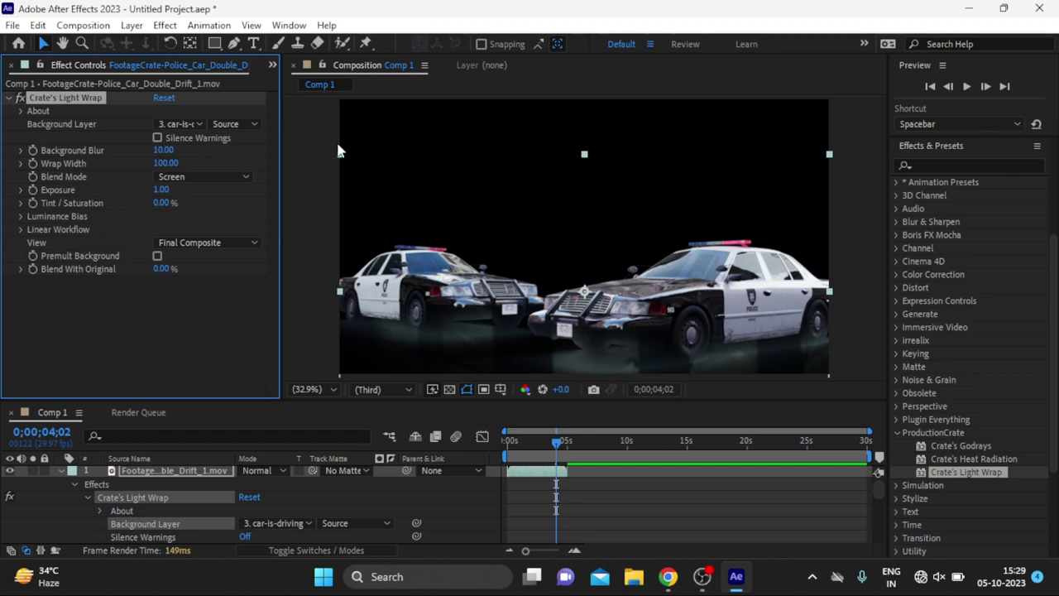
# Step: Set Light Wrap Background Blur to 150, Wrap Width to 100 and Exposure to 2.50
pyautogui.click(168, 152)
pyautogui.write('150')
pyautogui.press('Return')
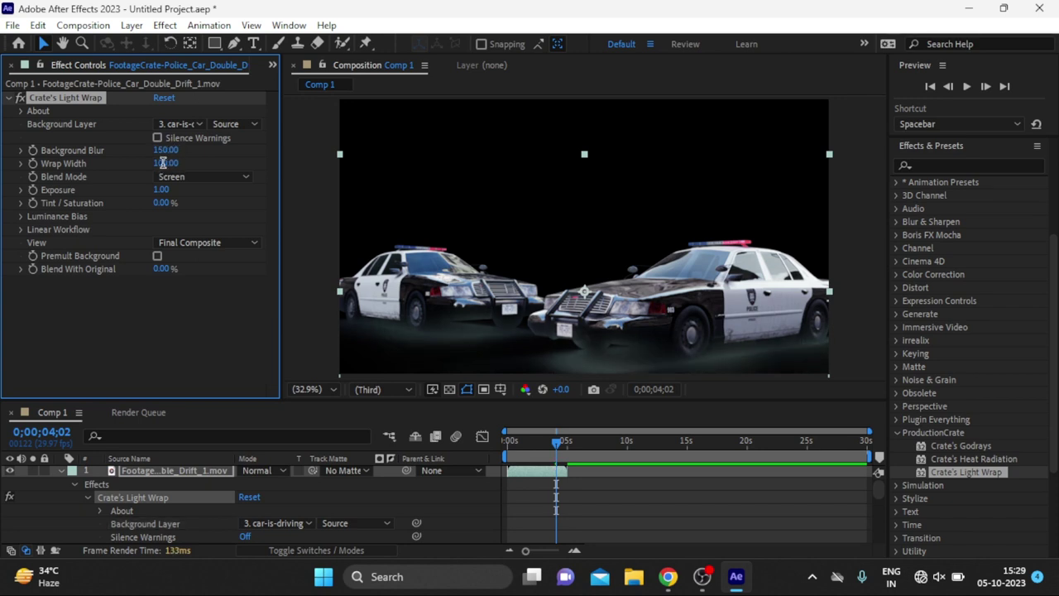
pyautogui.click(163, 163)
pyautogui.write('1')
pyautogui.write('00')
pyautogui.press('Return')
pyautogui.click(163, 191)
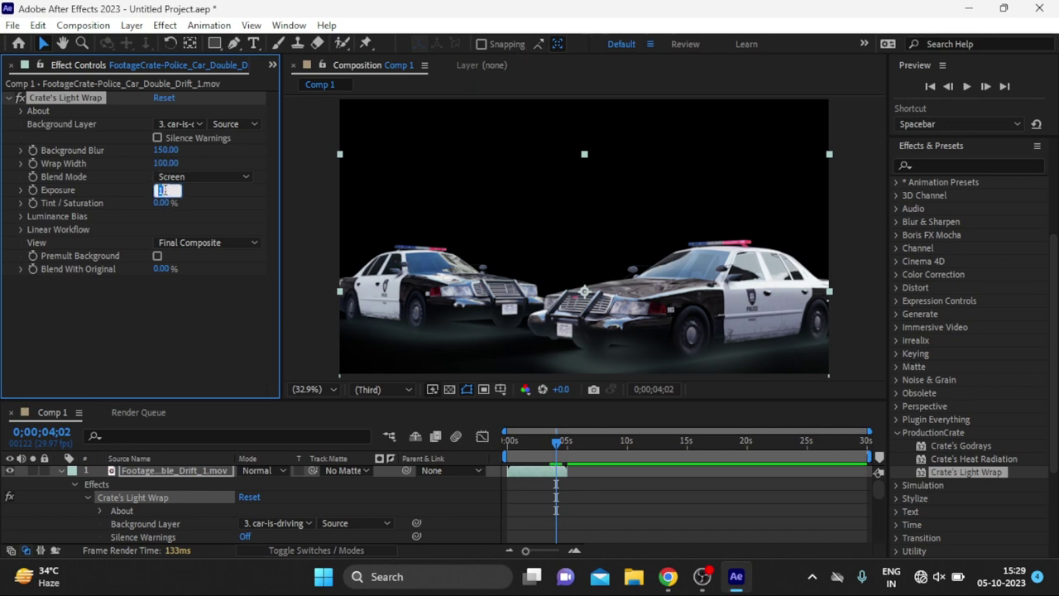
pyautogui.write('2.50')
pyautogui.press('Return')
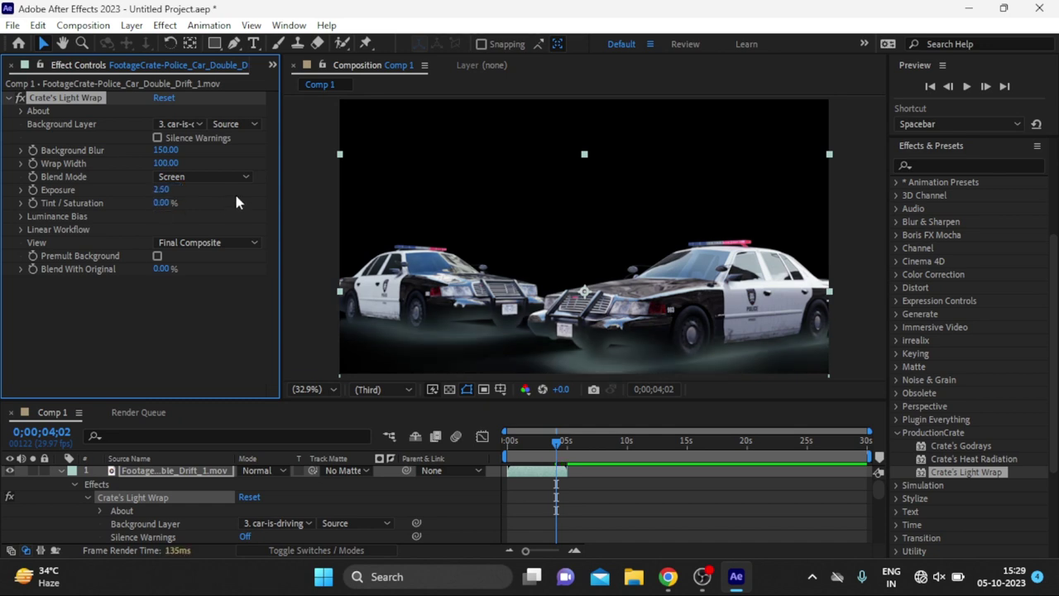
# Step: Set Tint/Saturation to 200%, turn off Auto Detect Gamma, and set Bias Exposure to 5.00
pyautogui.click(161, 204)
pyautogui.write('200')
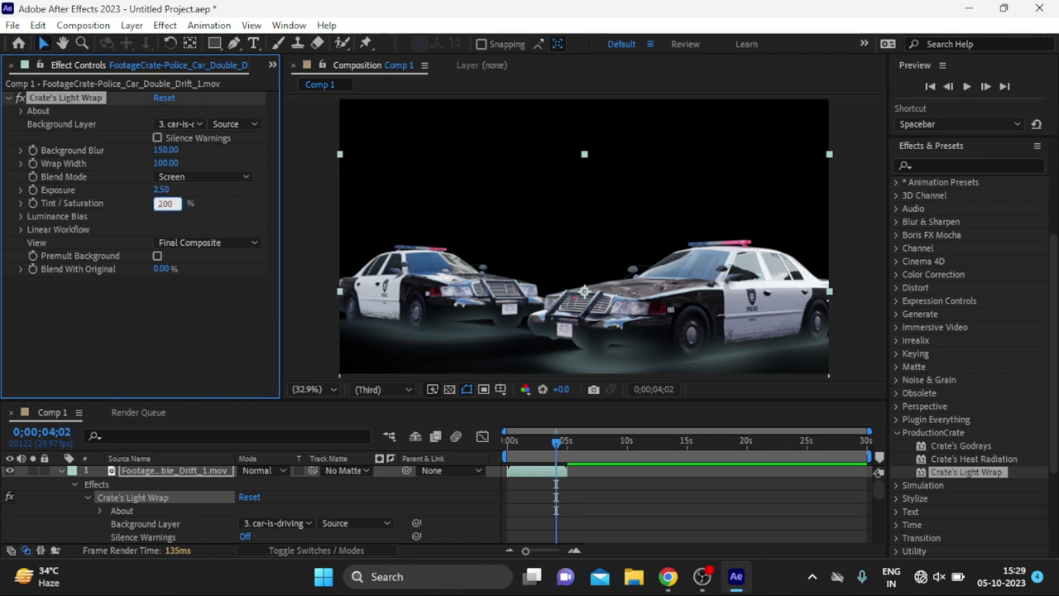
pyautogui.press('Return')
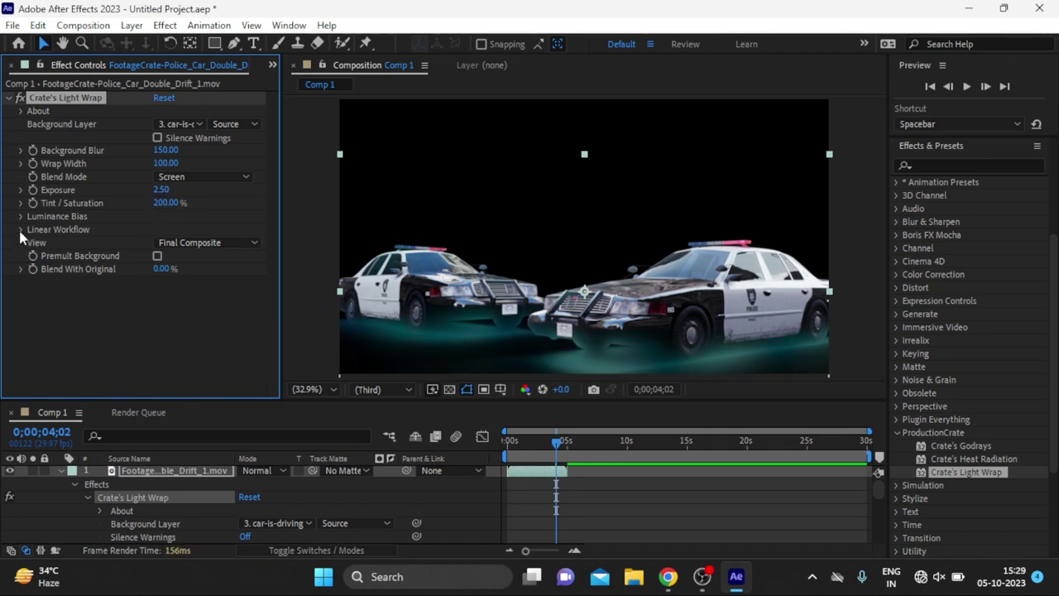
pyautogui.click(21, 230)
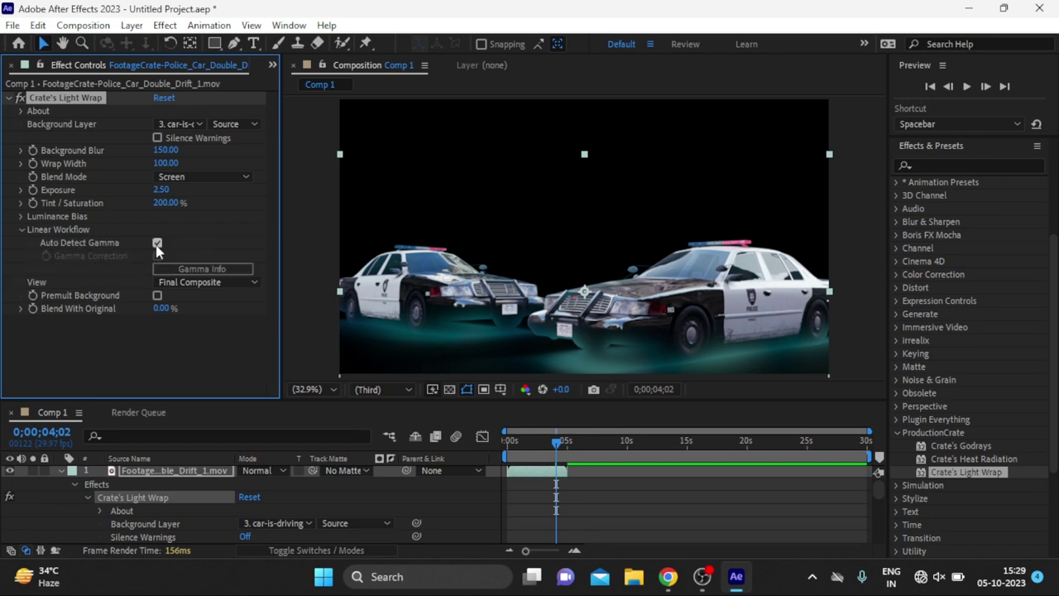
pyautogui.click(157, 243)
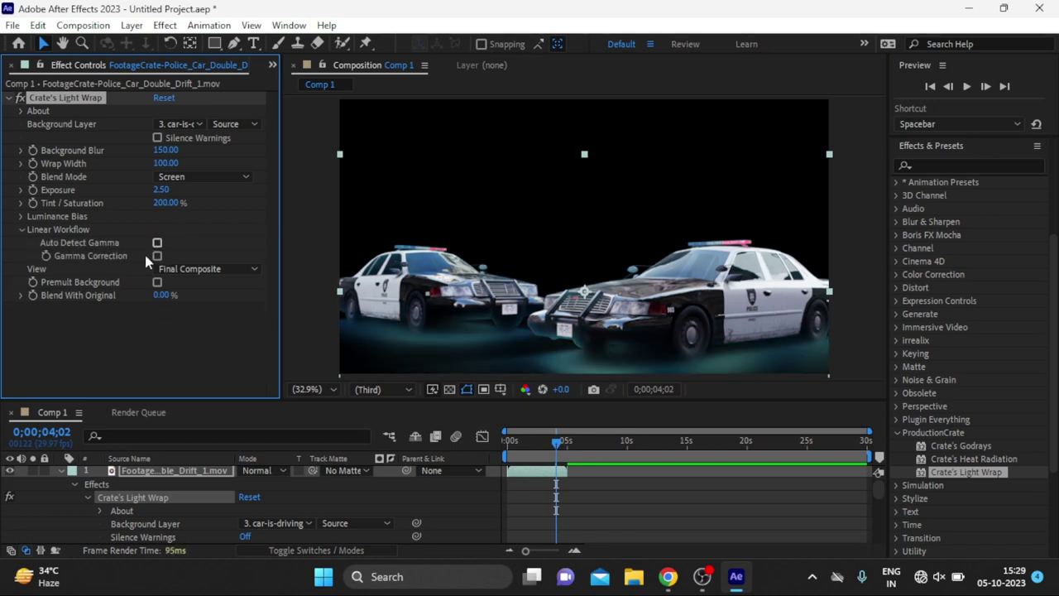
pyautogui.click(22, 217)
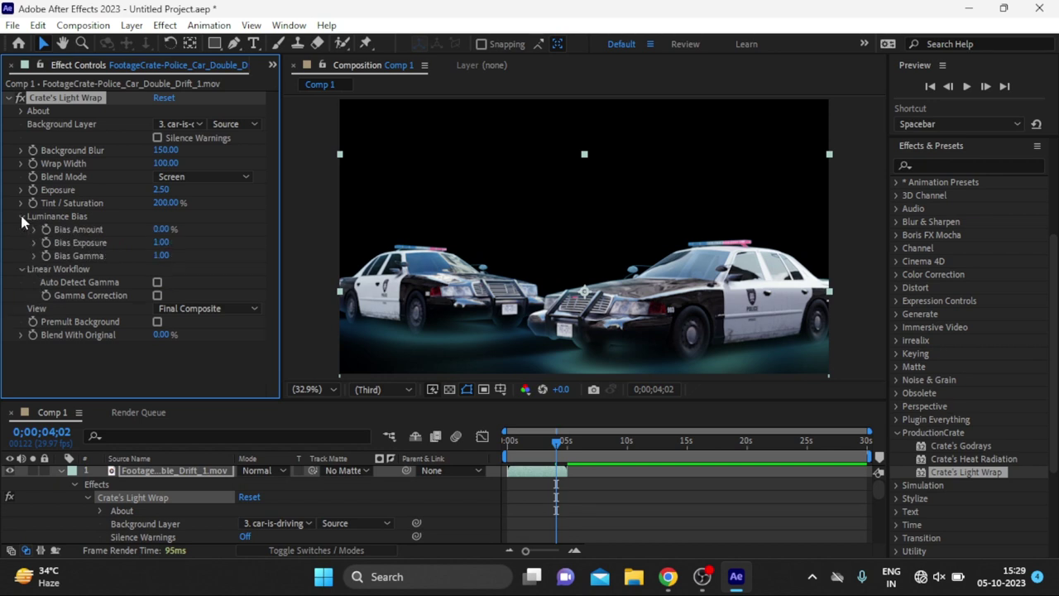
pyautogui.click(160, 241)
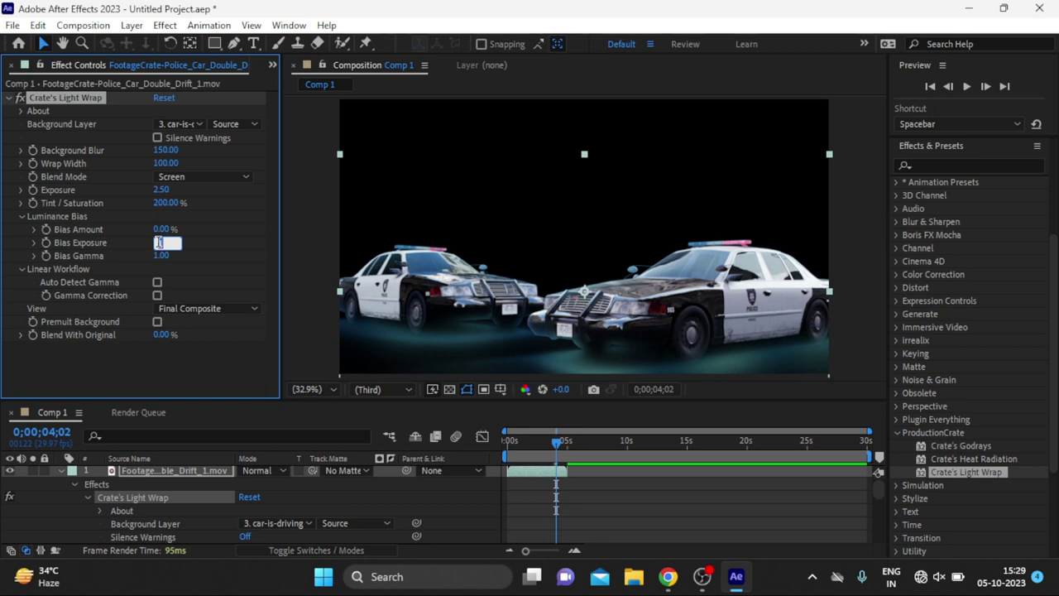
pyautogui.write('5')
pyautogui.press('Return')
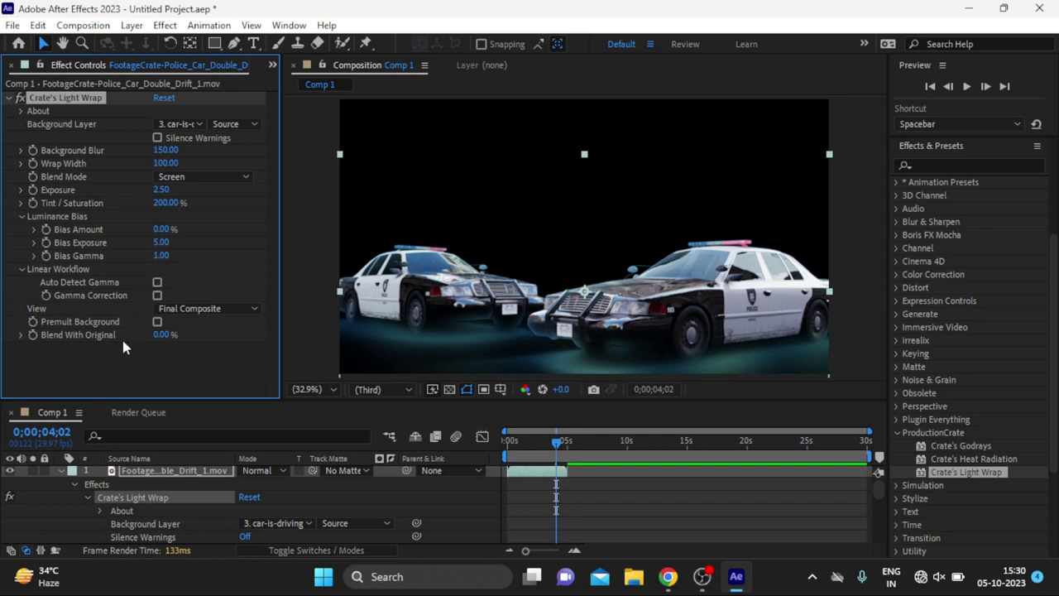
# Step: Set the Light Wrap view to Wrap Solo, blend layer 1 with Add, and show the police-car and forest layers
pyautogui.click(200, 313)
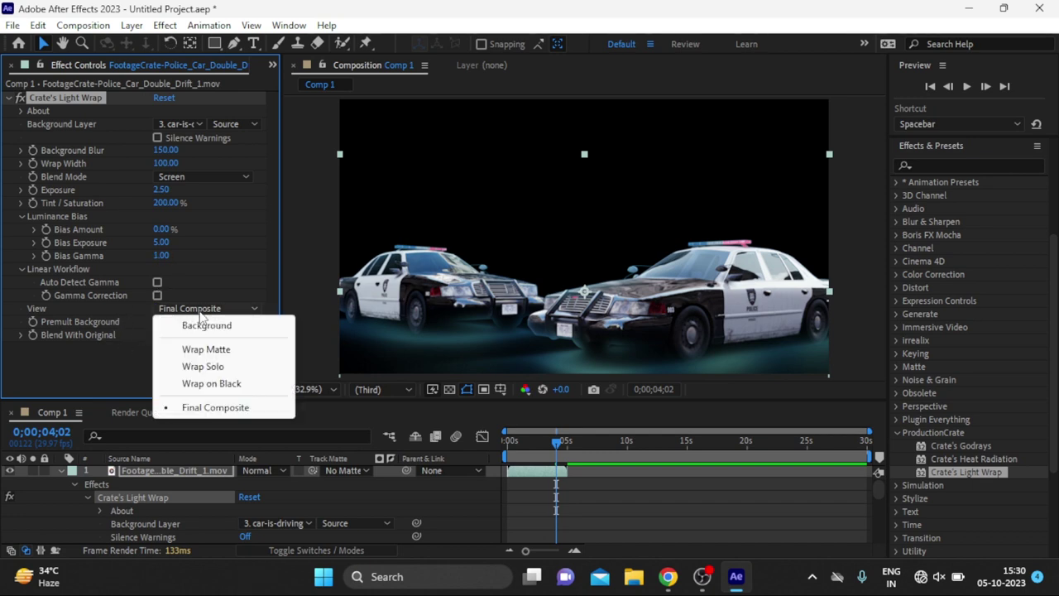
pyautogui.click(212, 366)
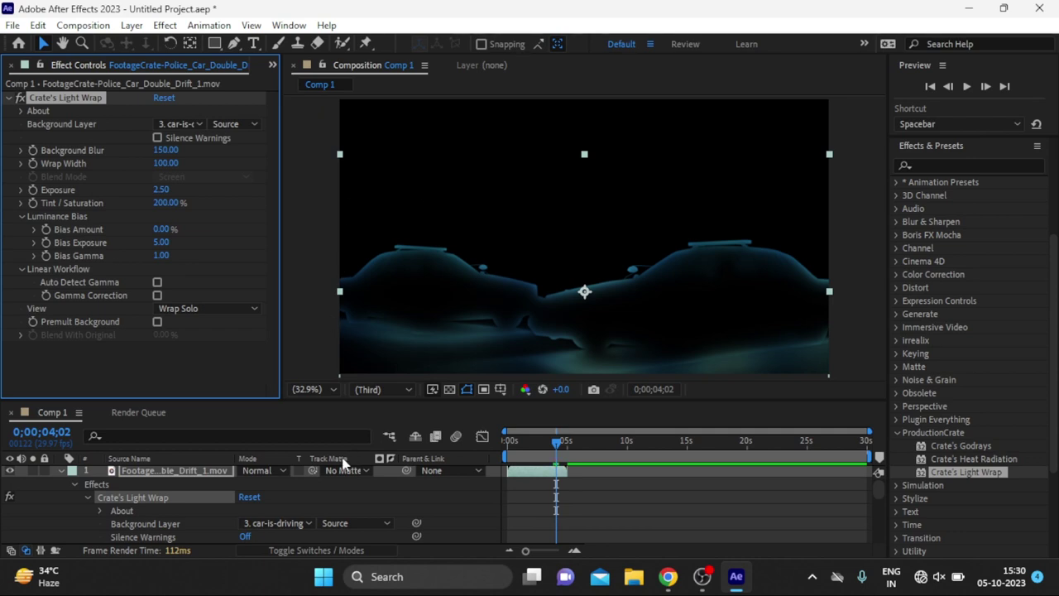
pyautogui.click(64, 472)
pyautogui.click(61, 470)
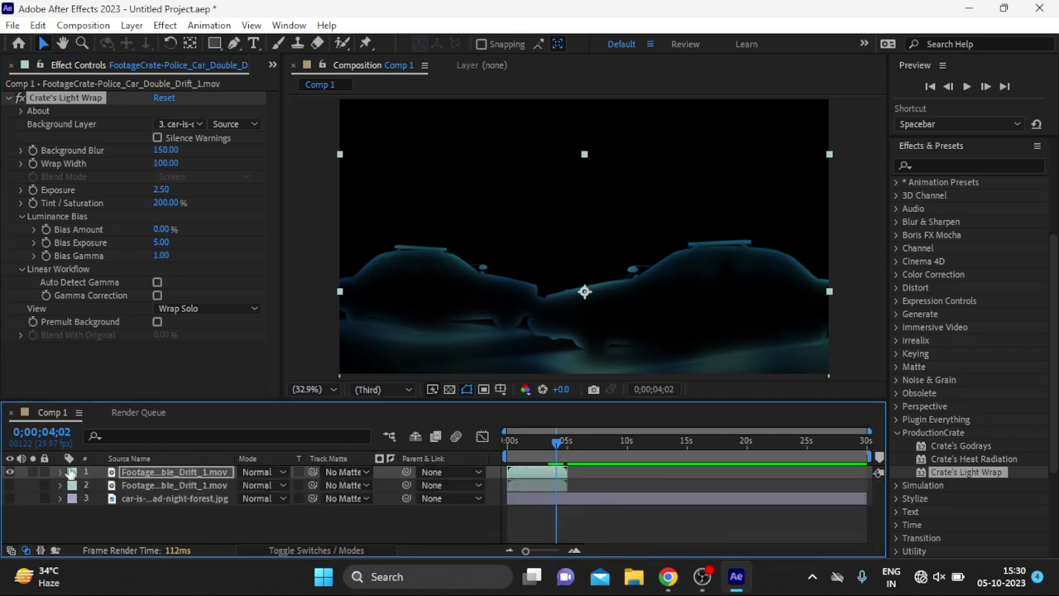
pyautogui.click(277, 472)
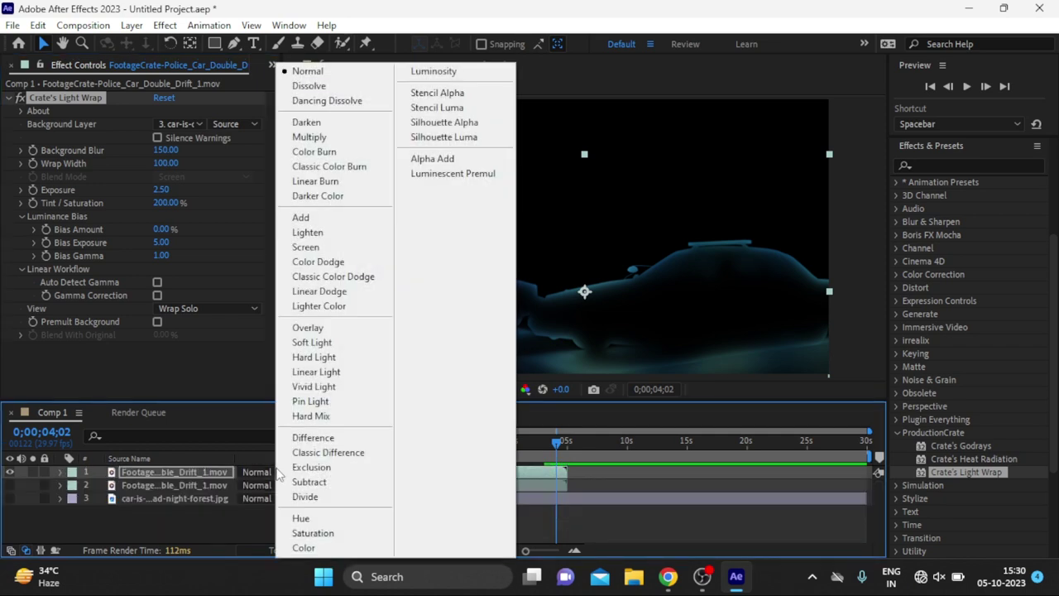
pyautogui.click(300, 218)
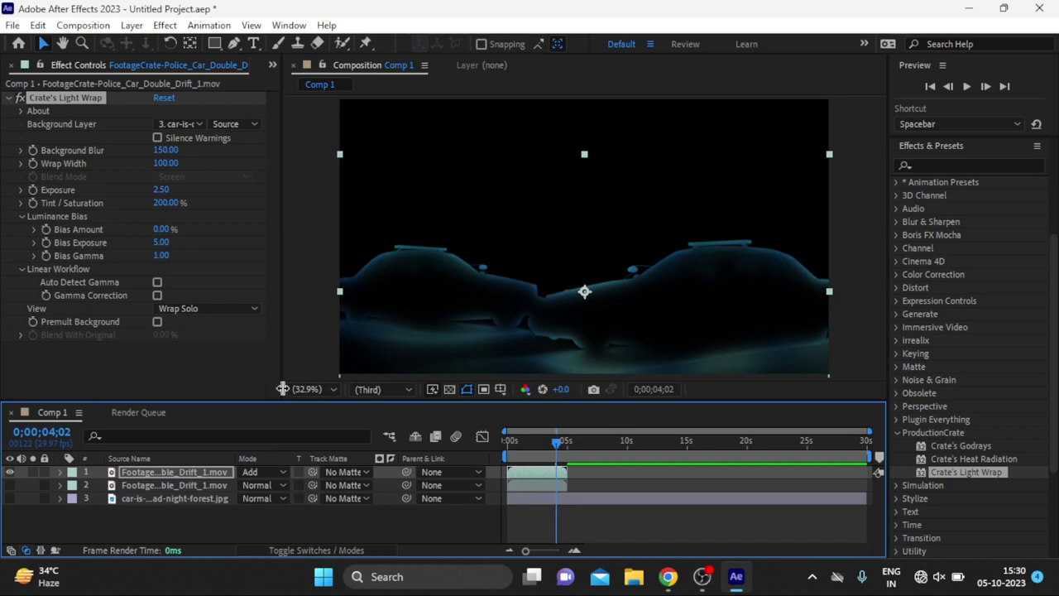
pyautogui.click(10, 485)
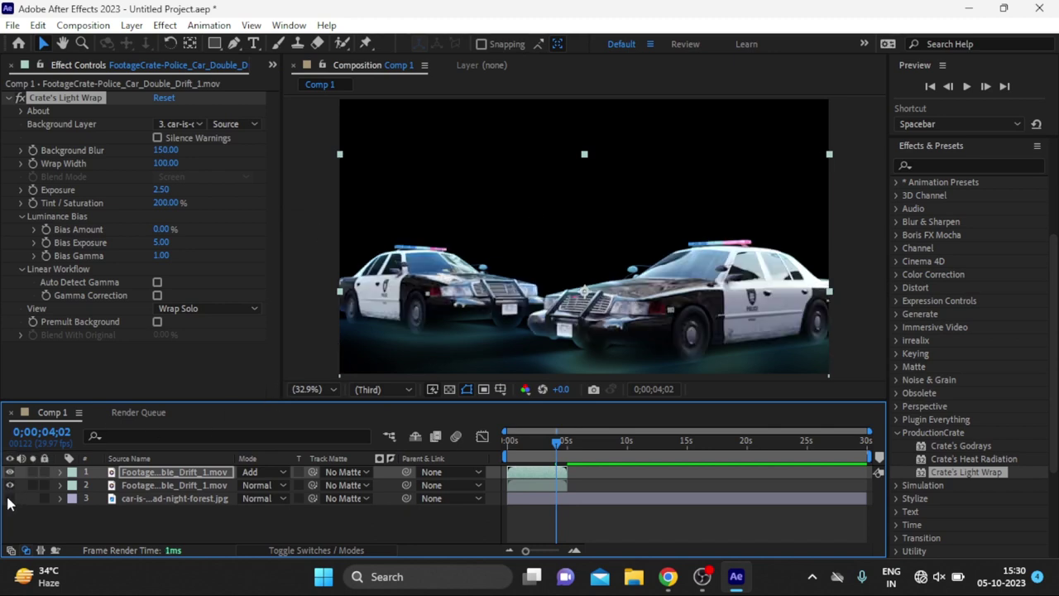
pyautogui.click(10, 498)
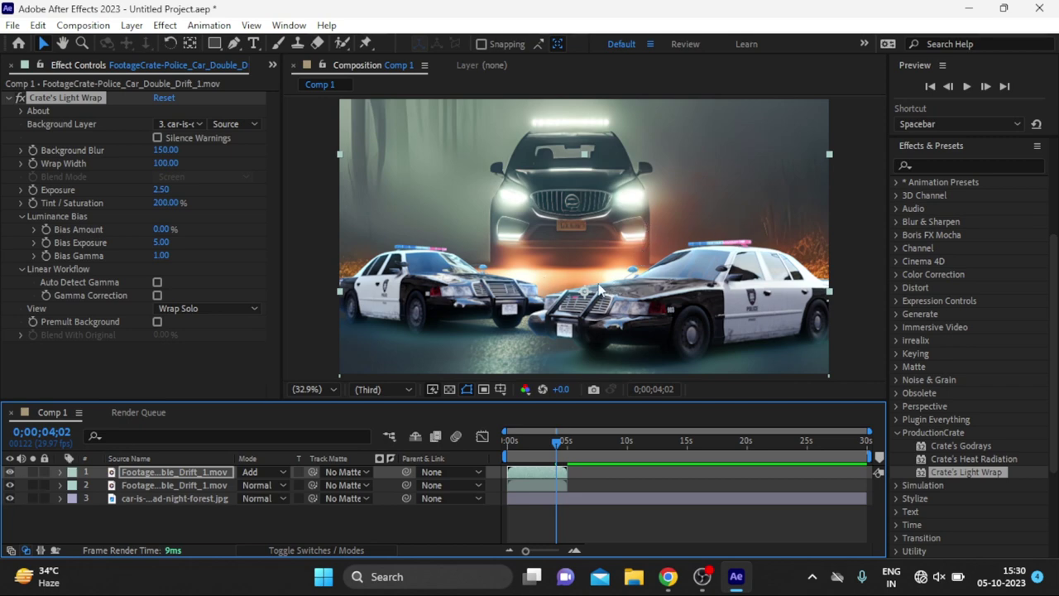
# Step: Toggle the light-wrap glow layer off and on repeatedly to compare, leaving it visible
pyautogui.click(10, 472)
pyautogui.click(10, 473)
pyautogui.click(10, 473)
pyautogui.click(10, 472)
pyautogui.click(10, 472)
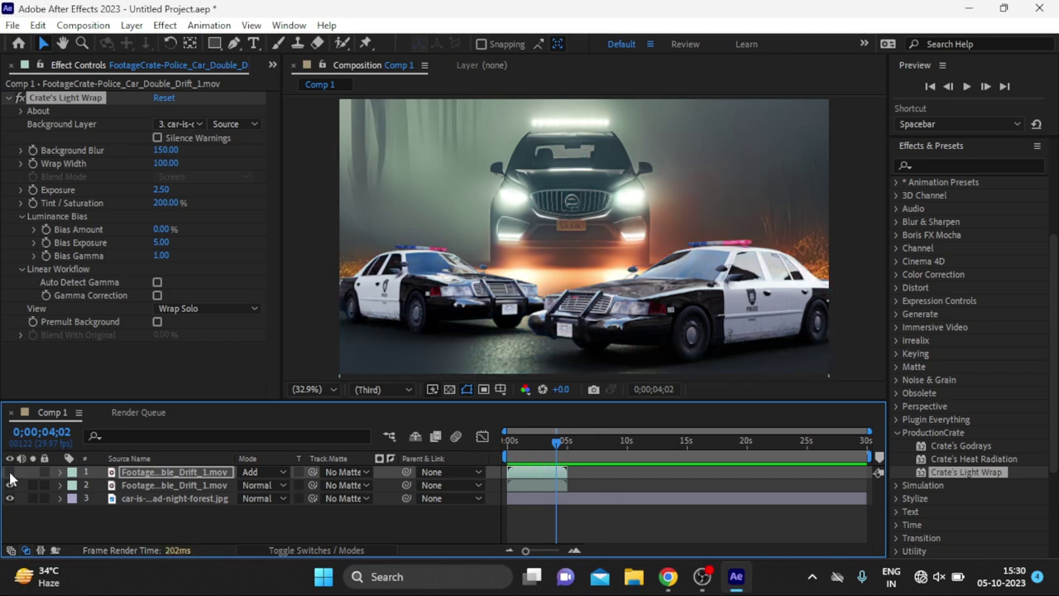
pyautogui.click(9, 472)
pyautogui.click(10, 473)
pyautogui.click(10, 473)
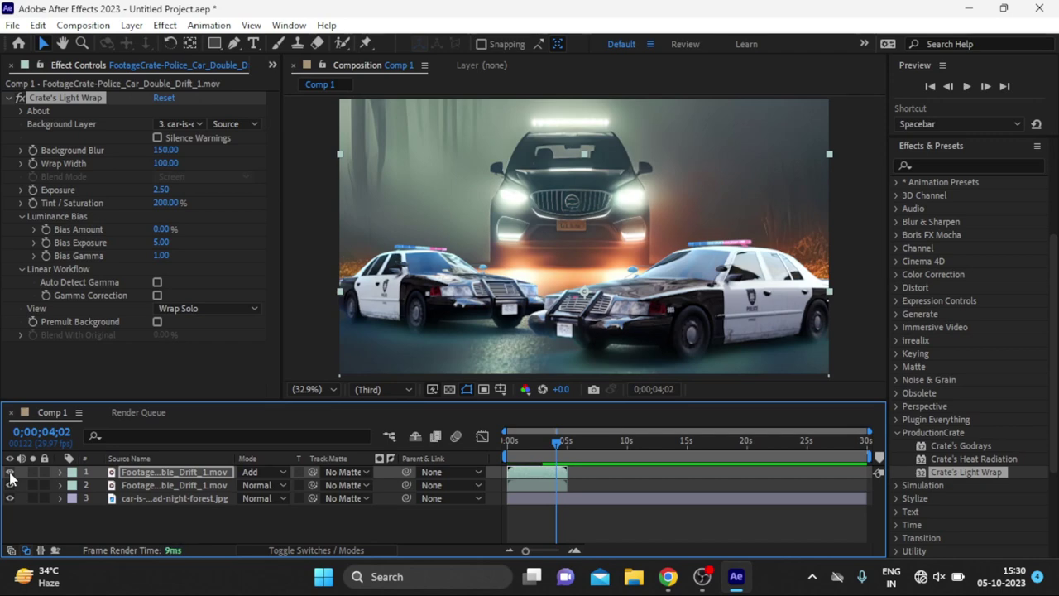
pyautogui.click(10, 472)
pyautogui.click(10, 472)
pyautogui.moveTo(568, 445); pyautogui.dragTo(360, 451)
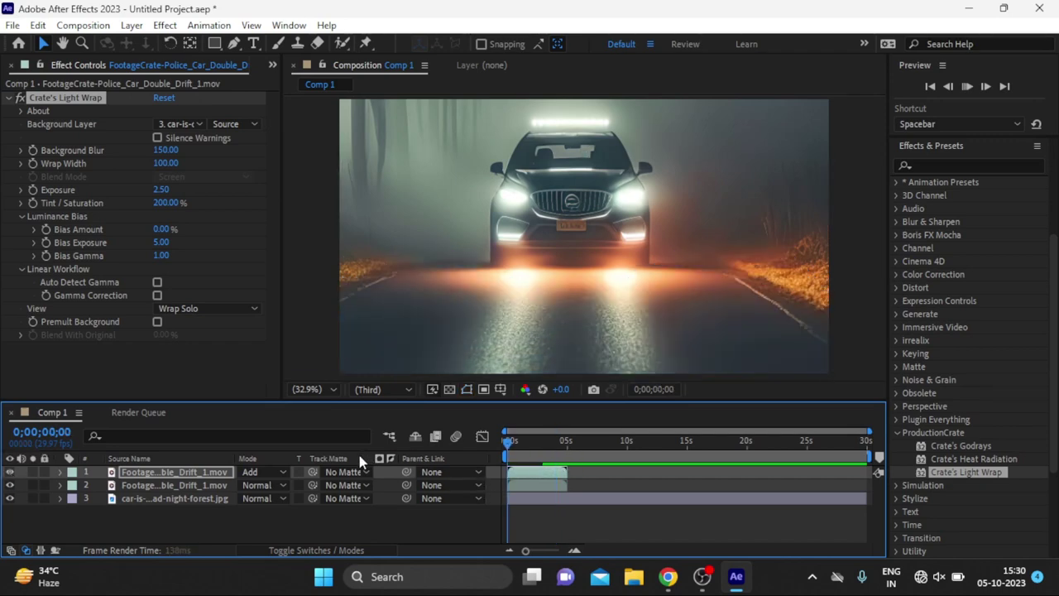
pyautogui.press('space')
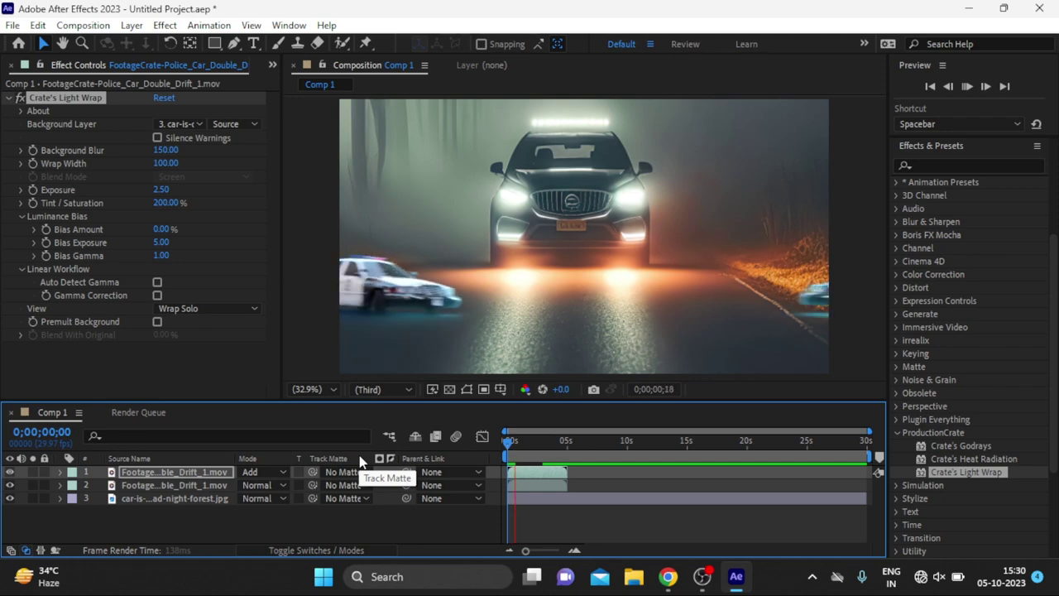
pyautogui.press('space')
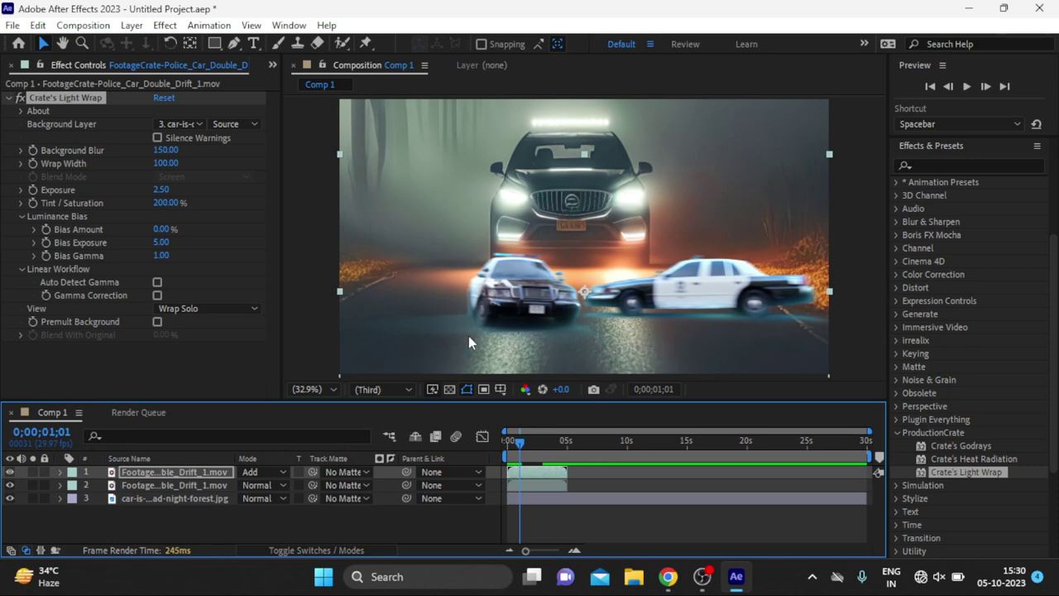
pyautogui.press('space')
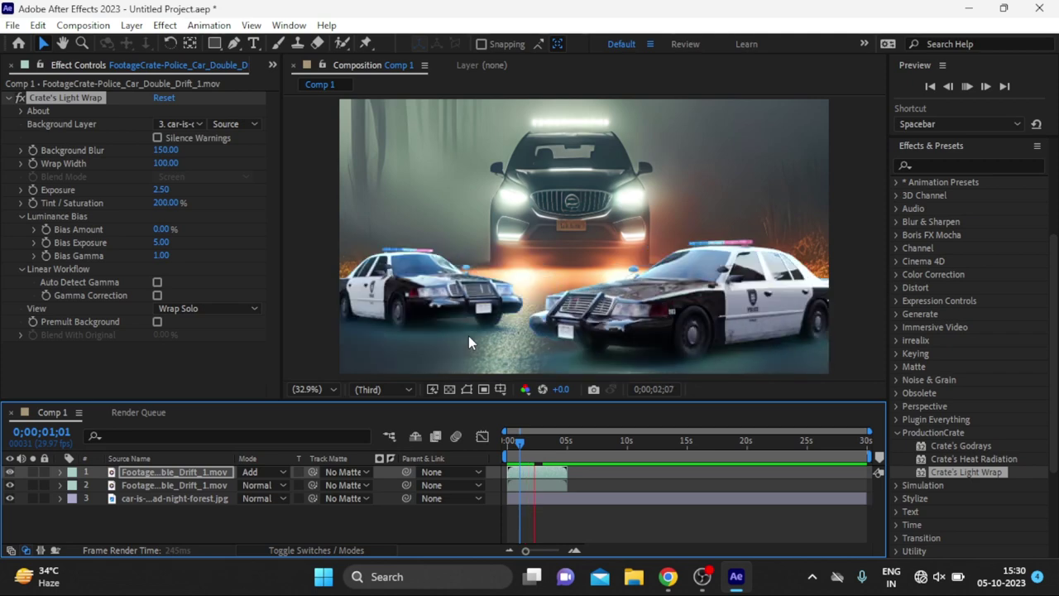
pyautogui.press('space')
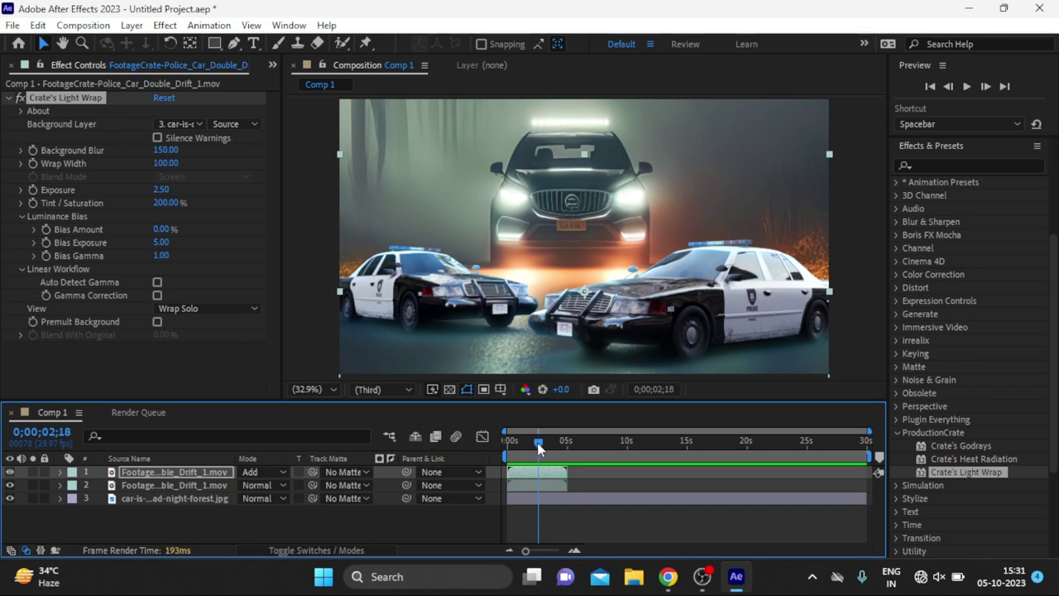
pyautogui.press('Home')
pyautogui.press('space')
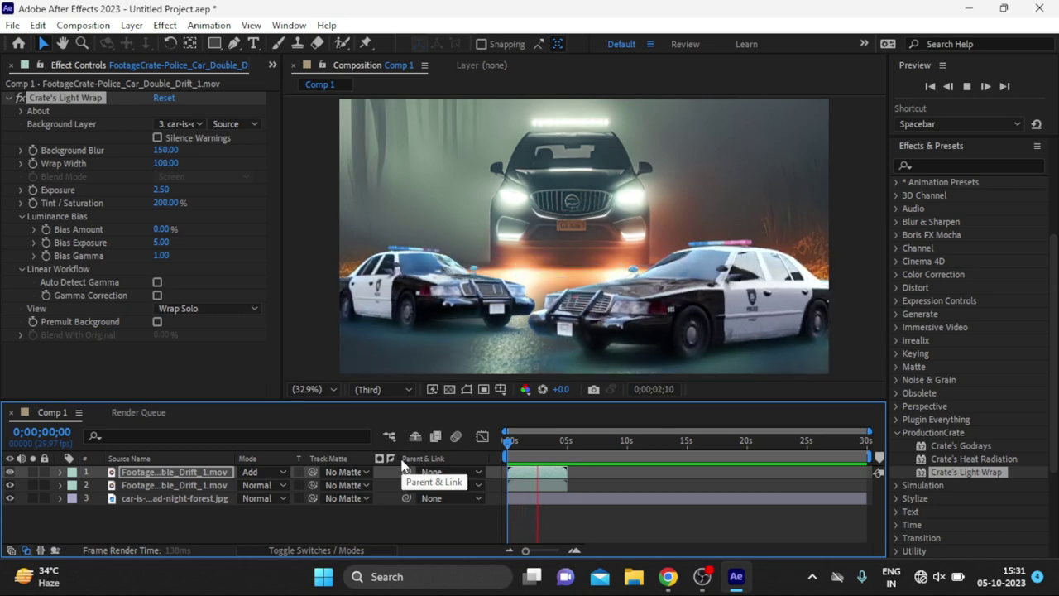
pyautogui.press('space')
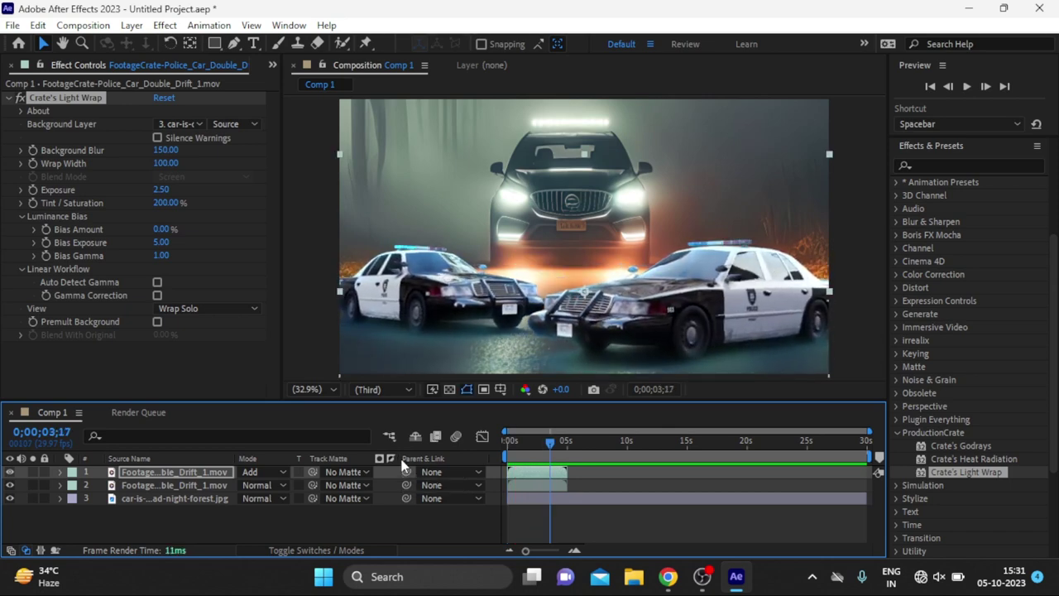